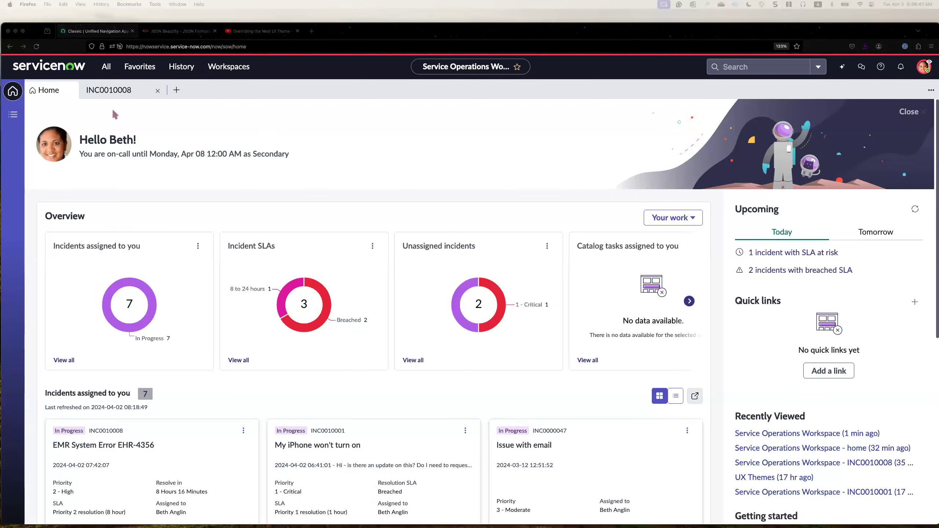
Open the EMR System Error EHR-4356 incident and review its description and work notes.
{"action": "left_click", "coordinate": [113, 91]}
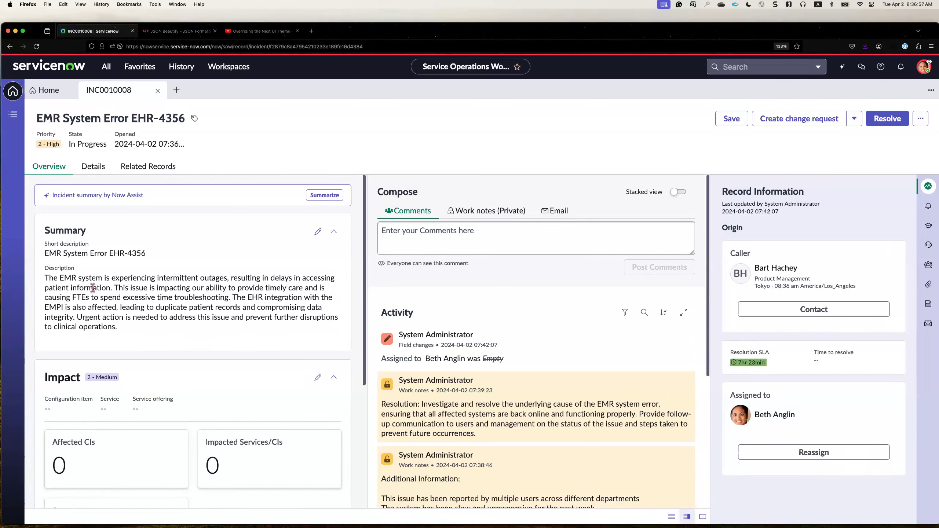
{"action": "scroll", "coordinate": [435, 371], "scroll_direction": "down", "scroll_amount": 1}
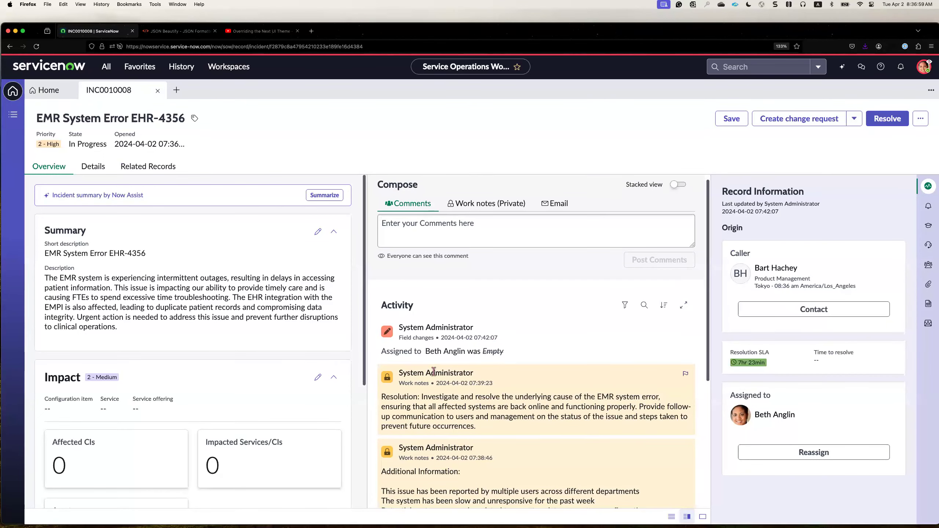
{"action": "scroll", "coordinate": [435, 371], "scroll_direction": "down", "scroll_amount": 5}
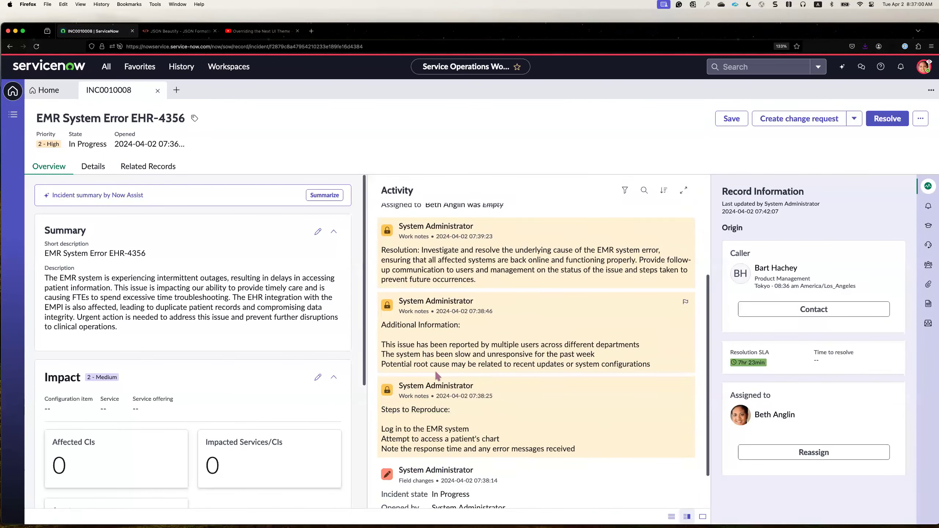
{"action": "scroll", "coordinate": [436, 375], "scroll_direction": "up", "scroll_amount": 5}
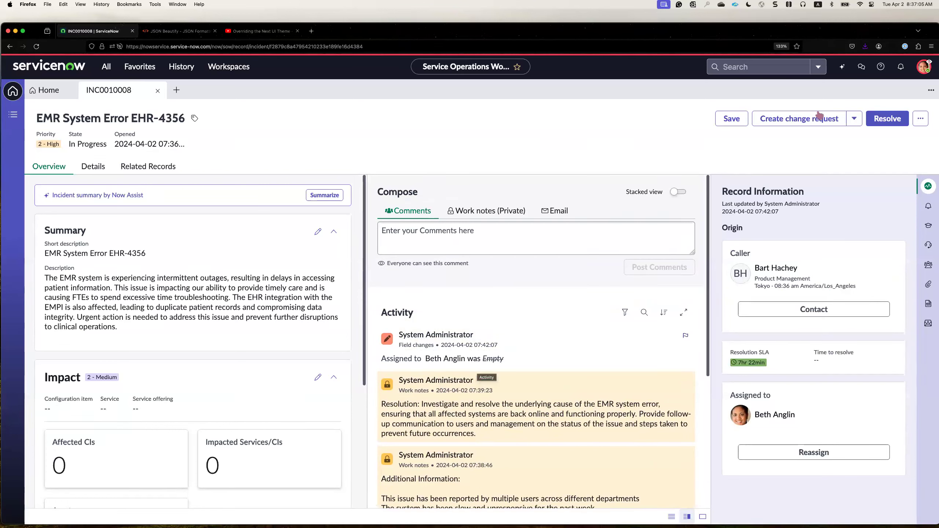
Pin the Now Assist panel beside the incident and ask it to "summarize this record".
{"action": "left_click", "coordinate": [845, 71]}
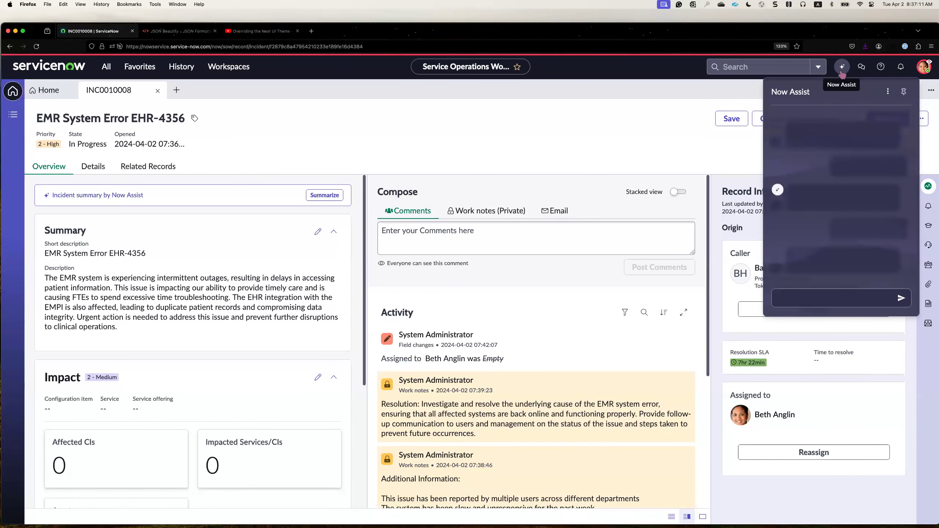
{"action": "left_click", "coordinate": [904, 93]}
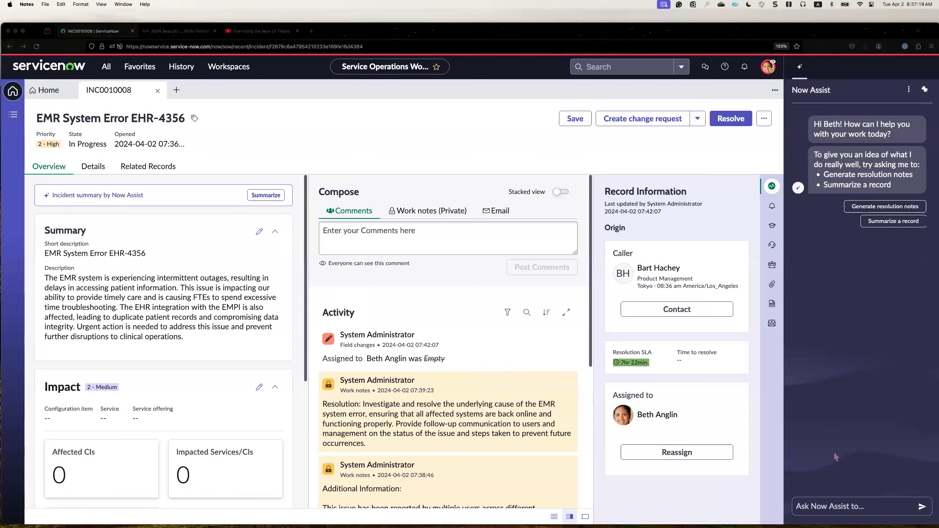
{"action": "left_click", "coordinate": [827, 509]}
{"action": "type", "text": "summarize this "}
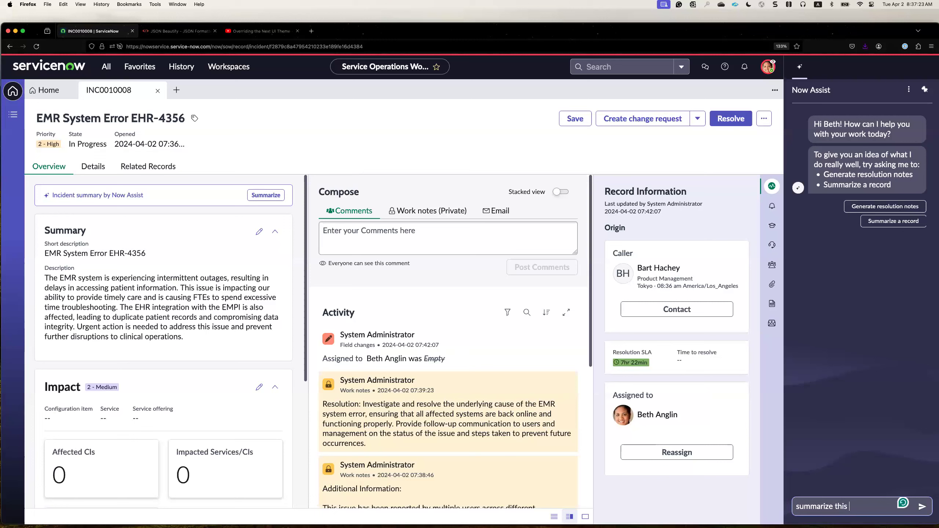
{"action": "type", "text": "record"}
{"action": "key", "text": "Return"}
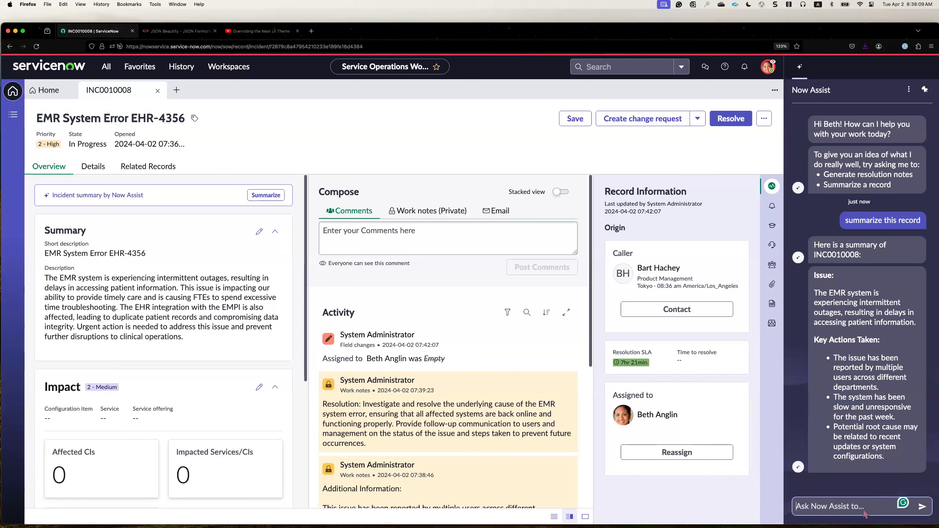
Ask Now Assist about its summary: "can you shorten this?".
{"action": "type", "text": "can you shorte"}
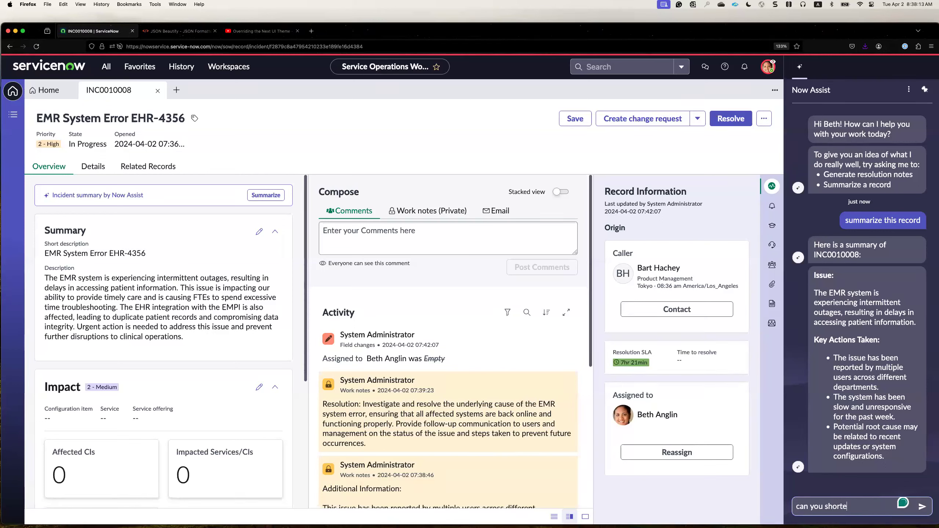
{"action": "type", "text": "n this?"}
{"action": "key", "text": "Return"}
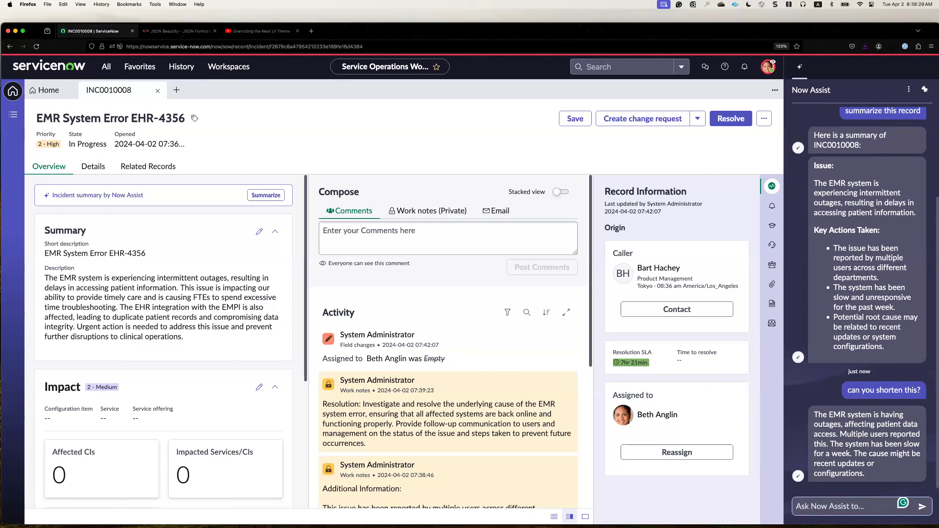
Ask Now Assist "what does EMR mean in this incident?".
{"action": "type", "text": "what does EMR mean "}
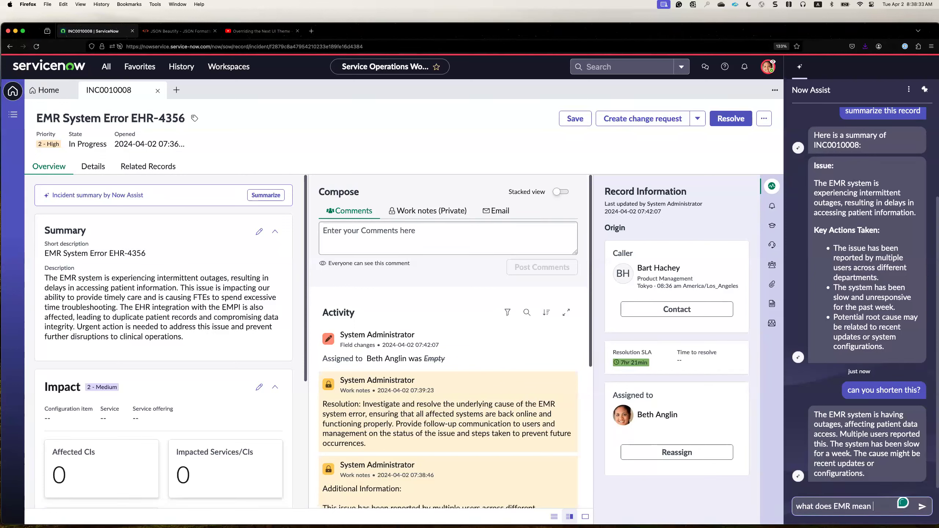
{"action": "type", "text": "in this incident?"}
{"action": "key", "text": "Return"}
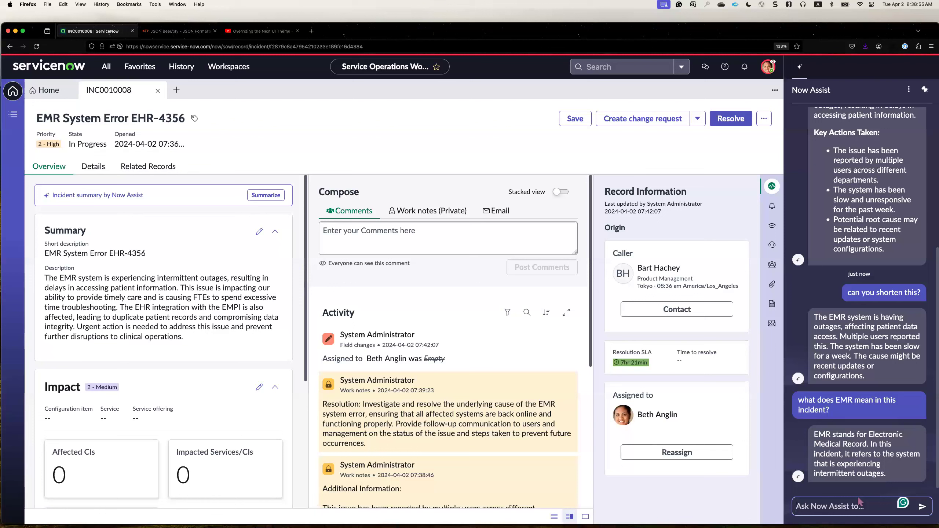
Ask Now Assist "can you tell me what steps have been taken to resolve this?".
{"action": "type", "text": "can"}
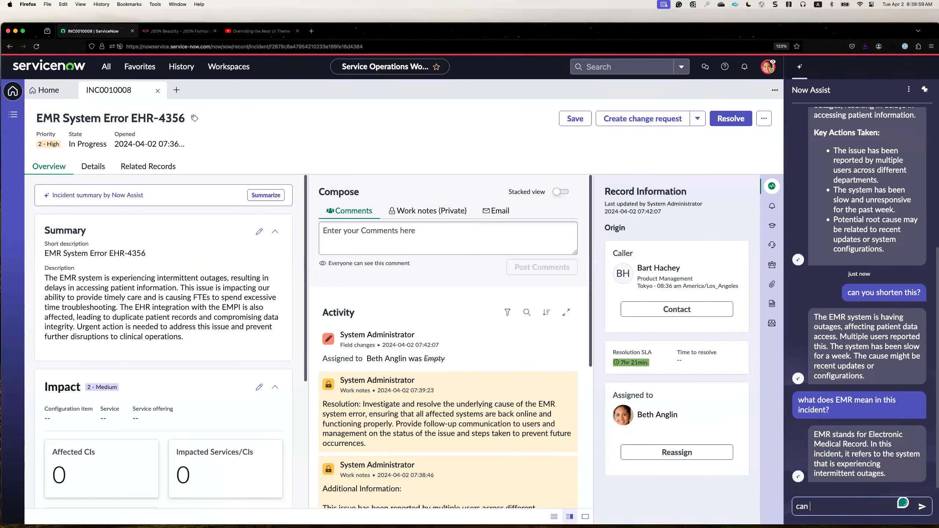
{"action": "type", "text": " you tell me what steps have"}
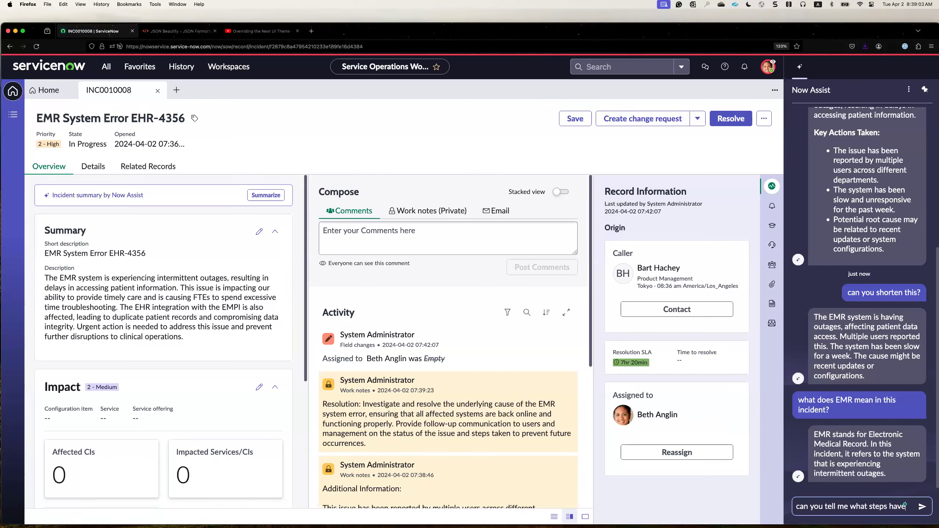
{"action": "type", "text": " been taken to "}
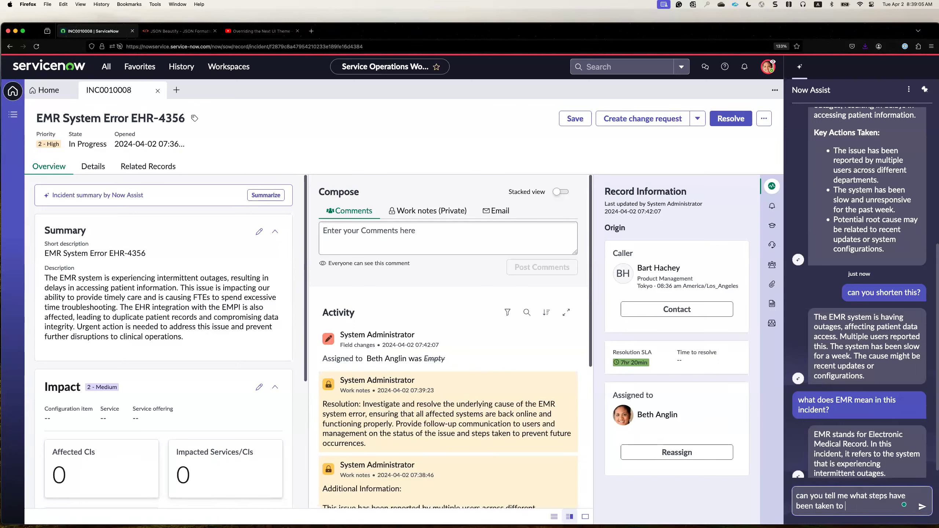
{"action": "type", "text": "resolve this?"}
{"action": "key", "text": "Return"}
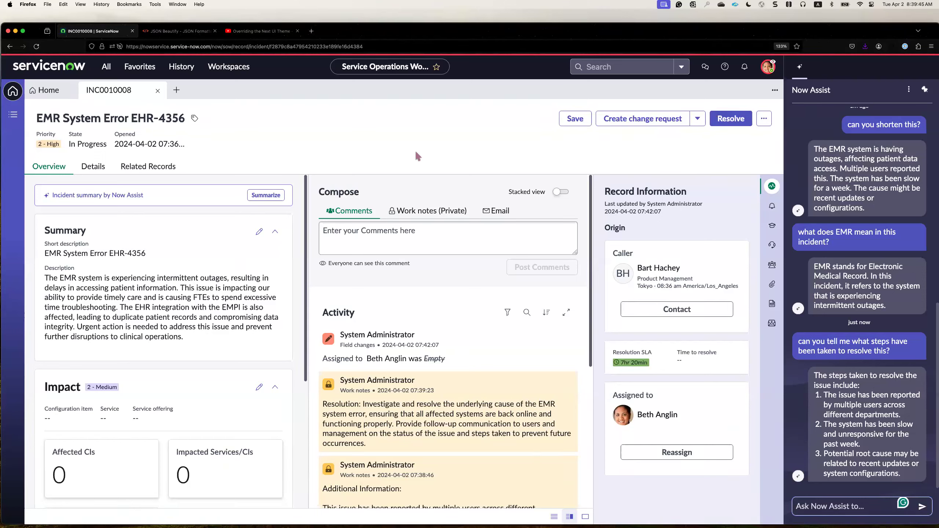
End the user impersonation, then find and open Now Assist Admin by filtering the navigator for "now assi".
{"action": "left_click", "coordinate": [768, 67]}
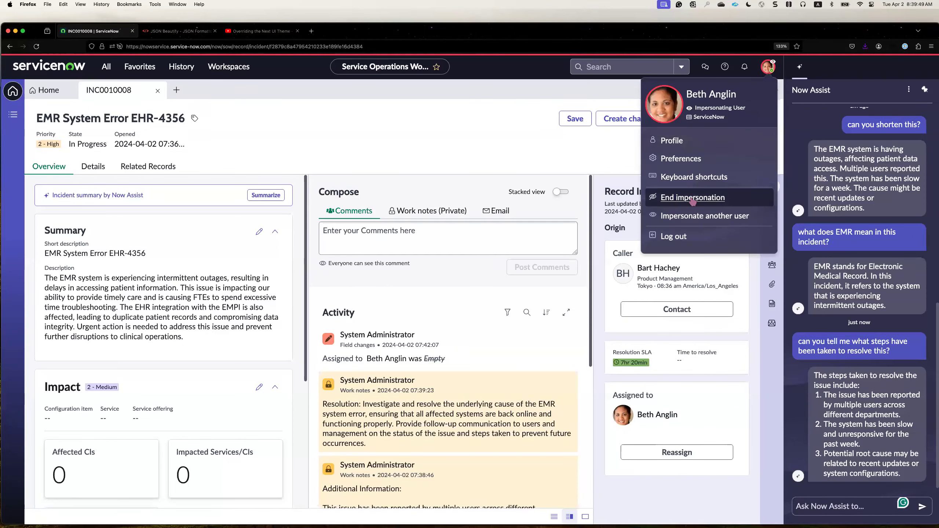
{"action": "left_click", "coordinate": [692, 199]}
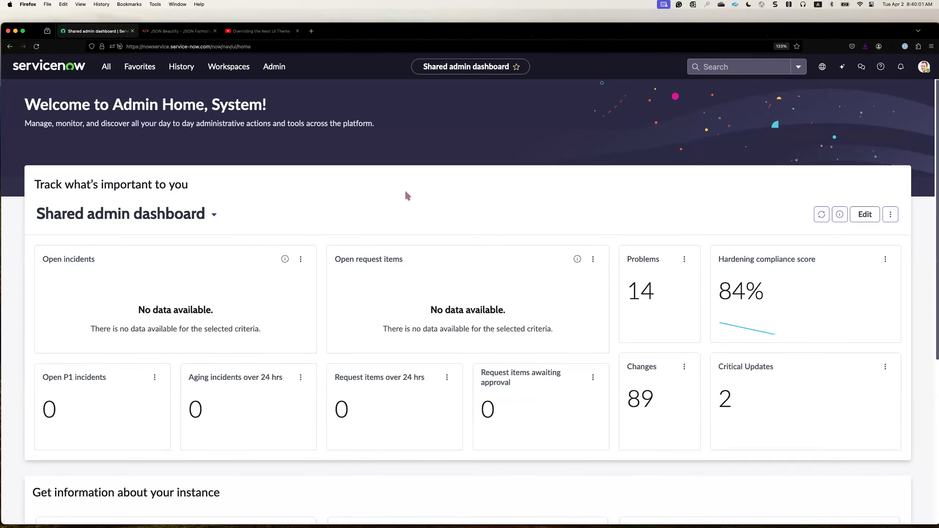
{"action": "left_click", "coordinate": [106, 67]}
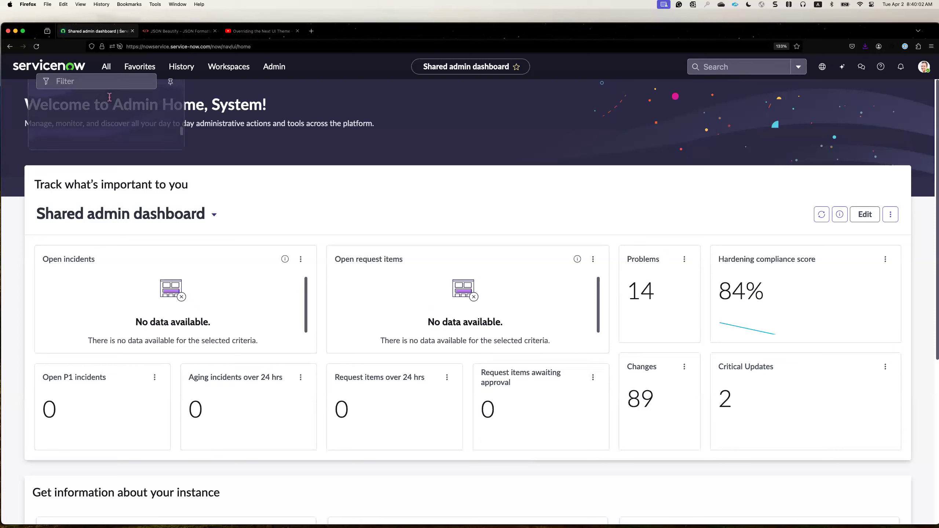
{"action": "type", "text": "now assi"}
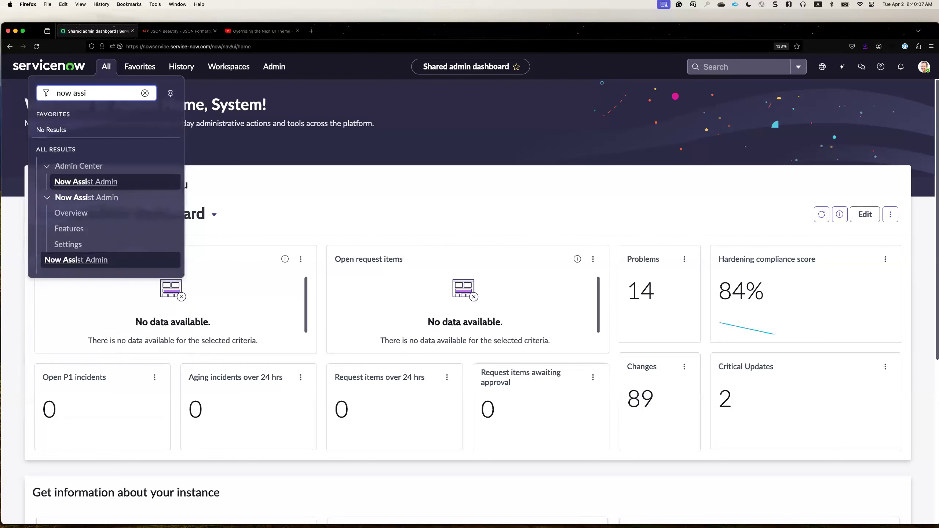
{"action": "left_click", "coordinate": [92, 260]}
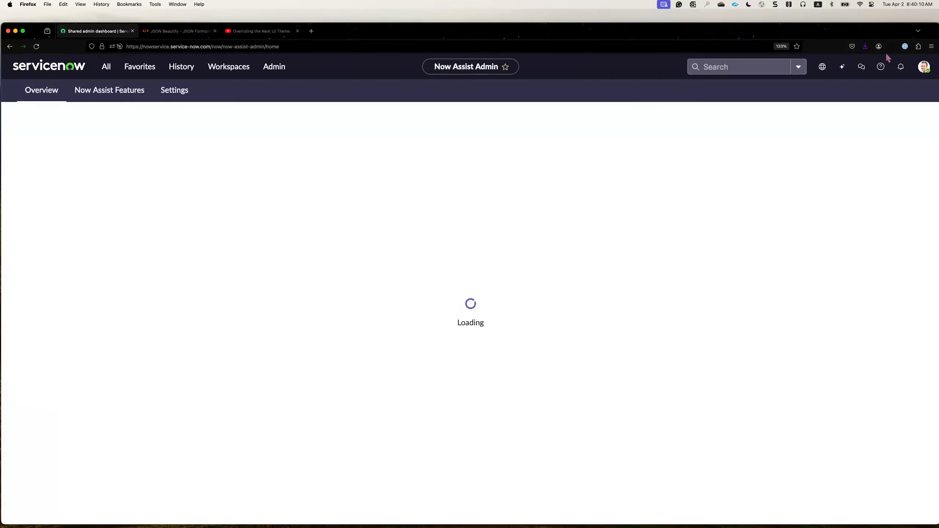
Set the browser's page zoom to 150%.
{"action": "left_click", "coordinate": [930, 46]}
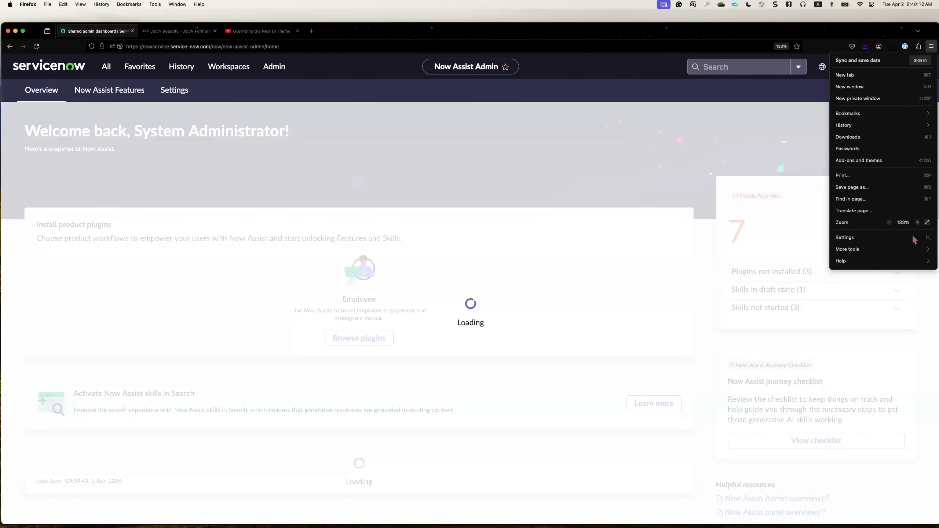
{"action": "left_click", "coordinate": [917, 223]}
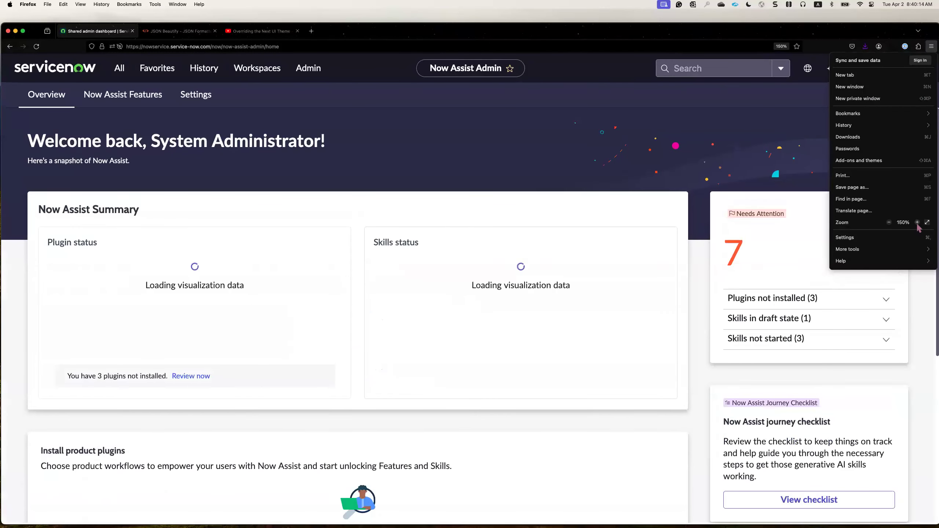
{"action": "left_click", "coordinate": [889, 222]}
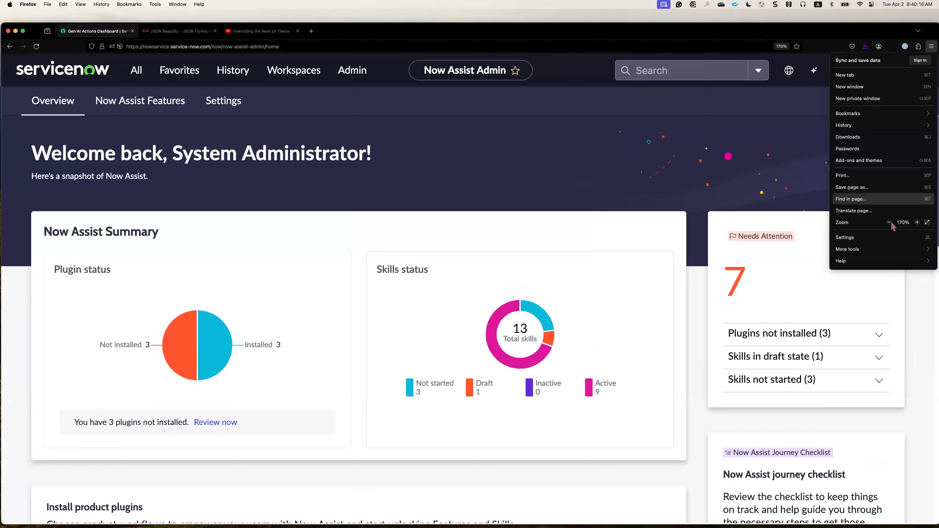
{"action": "left_click", "coordinate": [304, 176]}
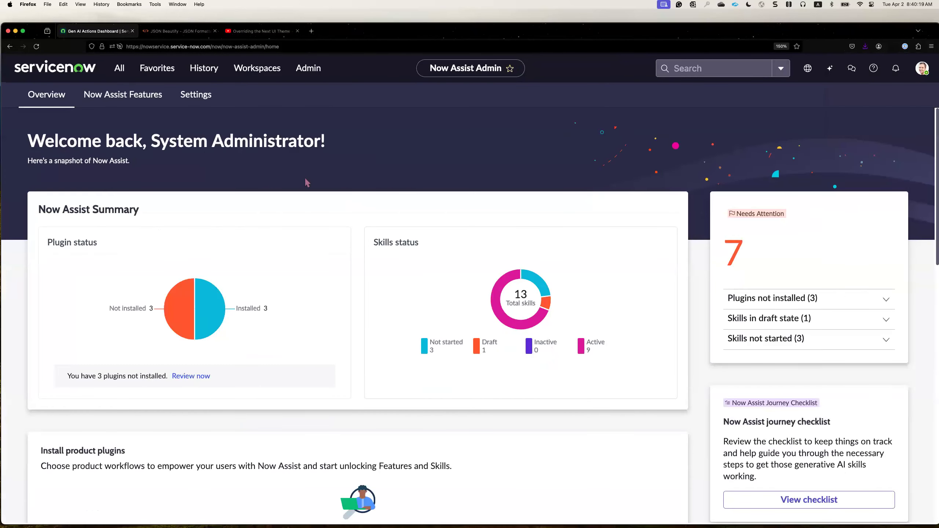
{"action": "left_click", "coordinate": [129, 70]}
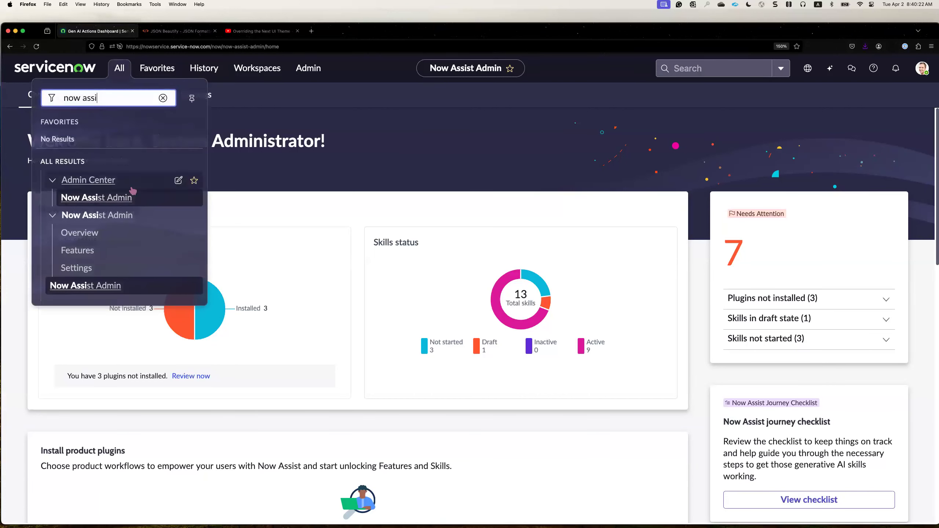
{"action": "left_click", "coordinate": [256, 134]}
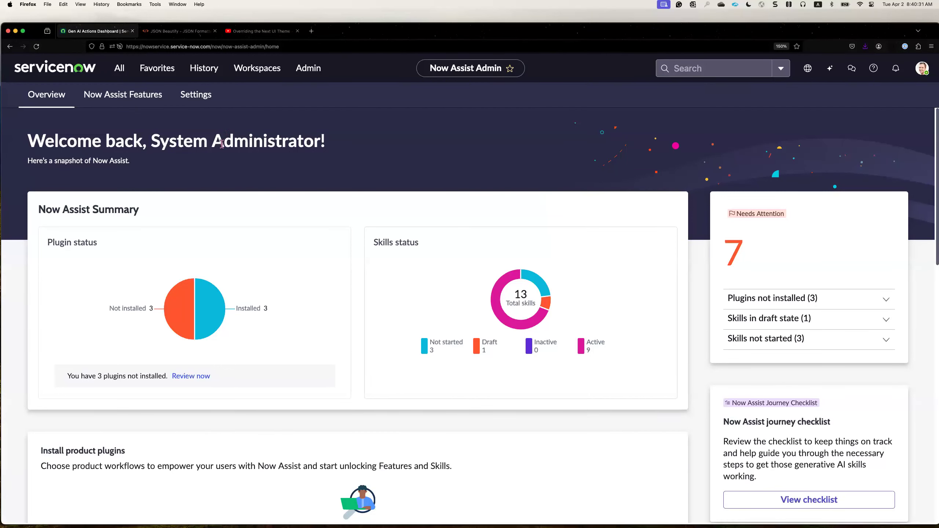
Open the Now Assist panel page in the Now Assist Admin settings.
{"action": "left_click", "coordinate": [203, 103]}
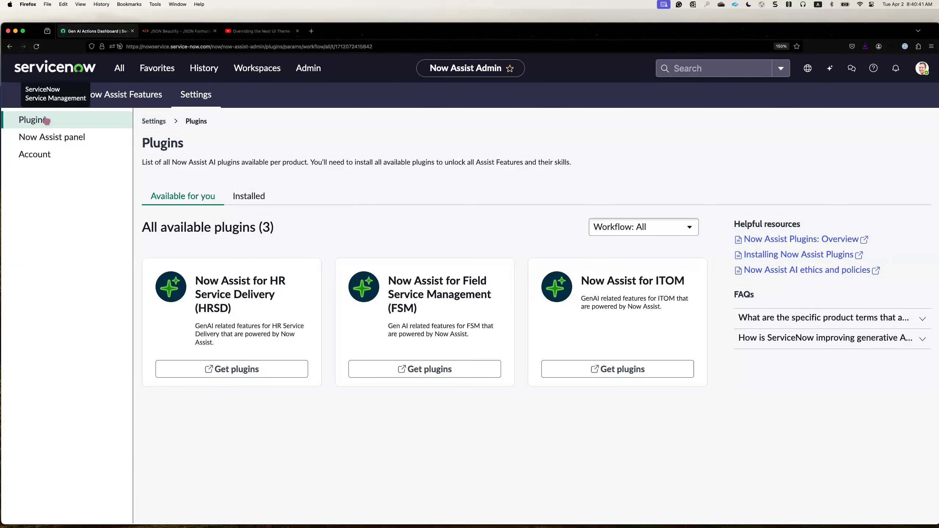
{"action": "left_click", "coordinate": [56, 139]}
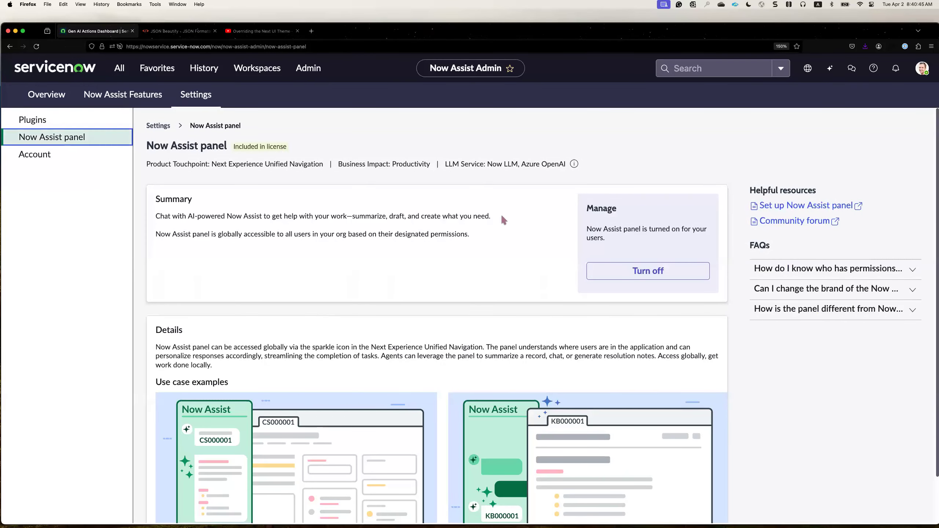
Turn the Now Assist panel off for users, dismiss the notice, and turn the panel back on.
{"action": "left_click", "coordinate": [614, 270]}
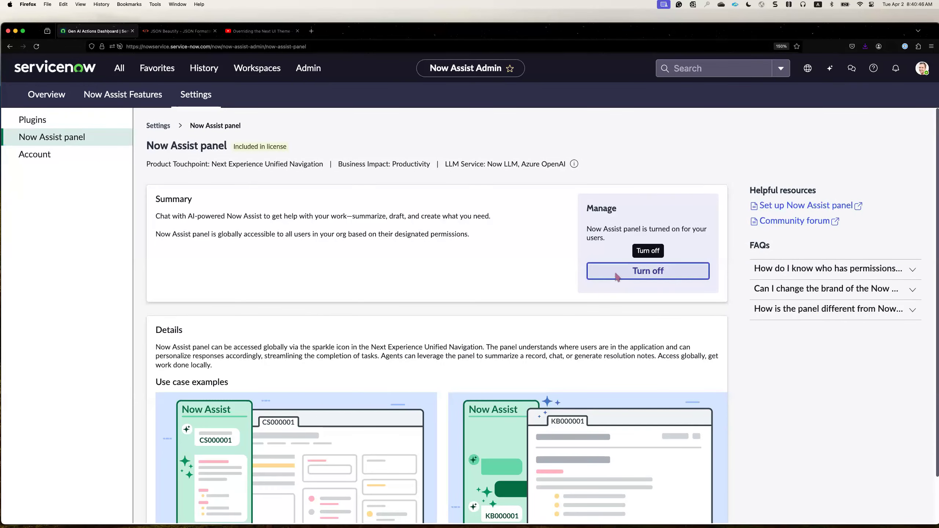
{"action": "left_click", "coordinate": [598, 321]}
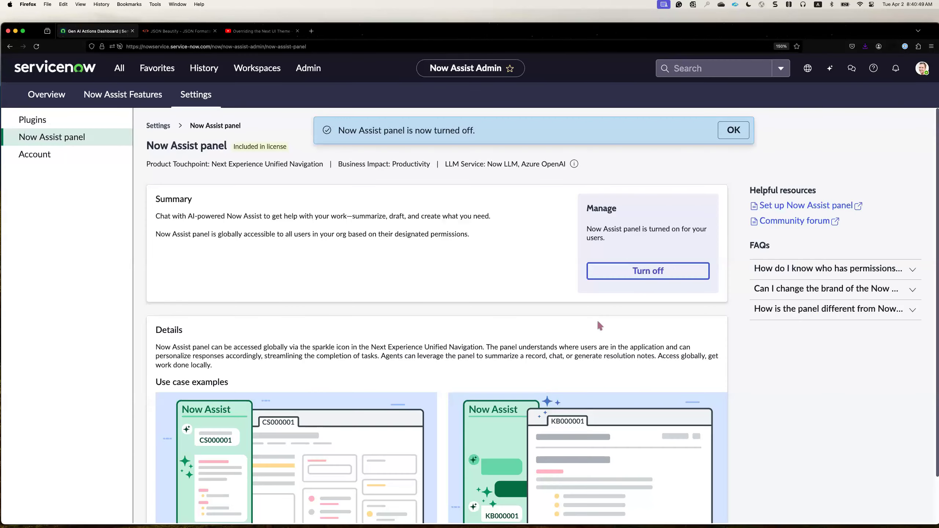
{"action": "left_click", "coordinate": [733, 130]}
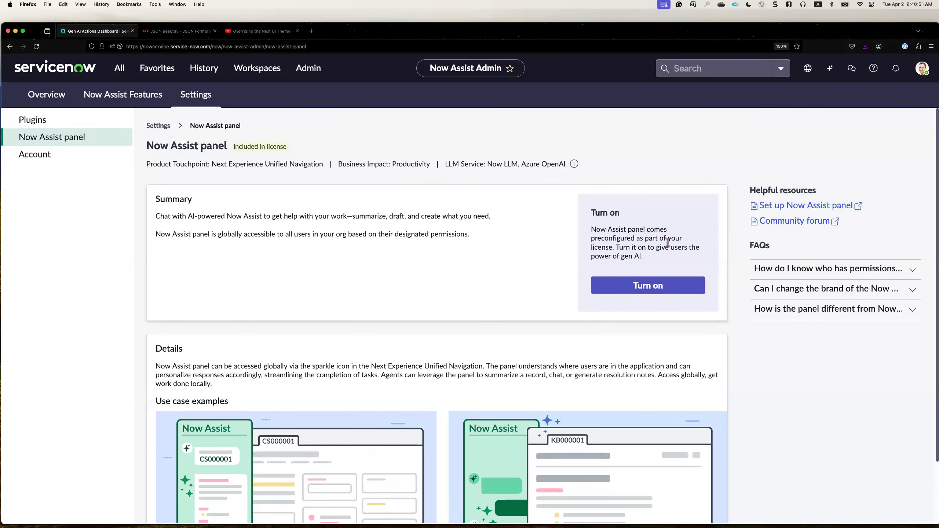
{"action": "left_click", "coordinate": [669, 288]}
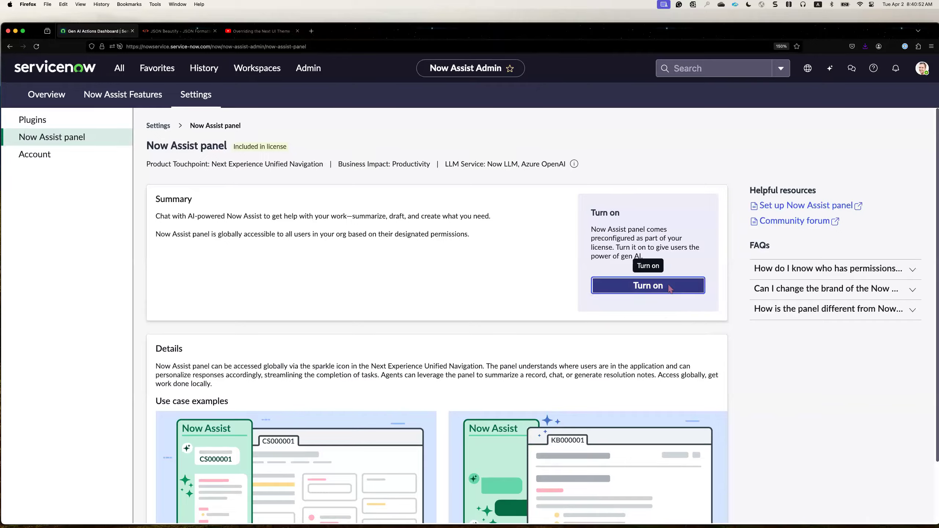
{"action": "left_click", "coordinate": [602, 325]}
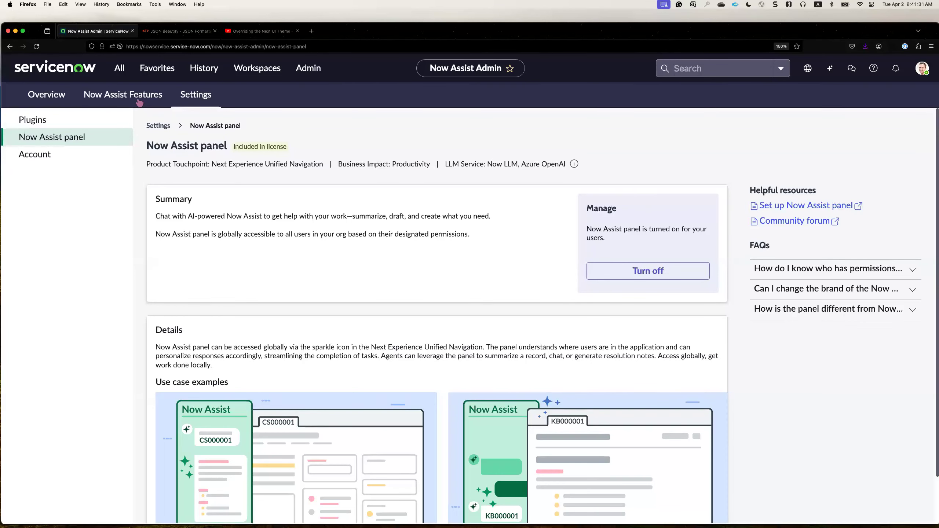
Open the Now Assist Features page showing the Technology skills.
{"action": "left_click", "coordinate": [139, 100]}
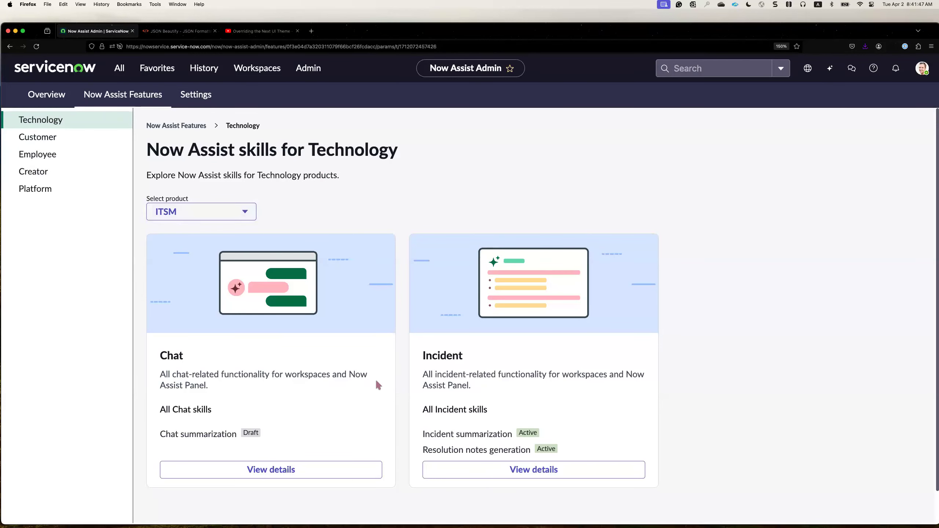
Open the details of the ITSM Incident feature and open the setup of its Incident summarization skill.
{"action": "scroll", "coordinate": [377, 383], "scroll_direction": "down", "scroll_amount": 2}
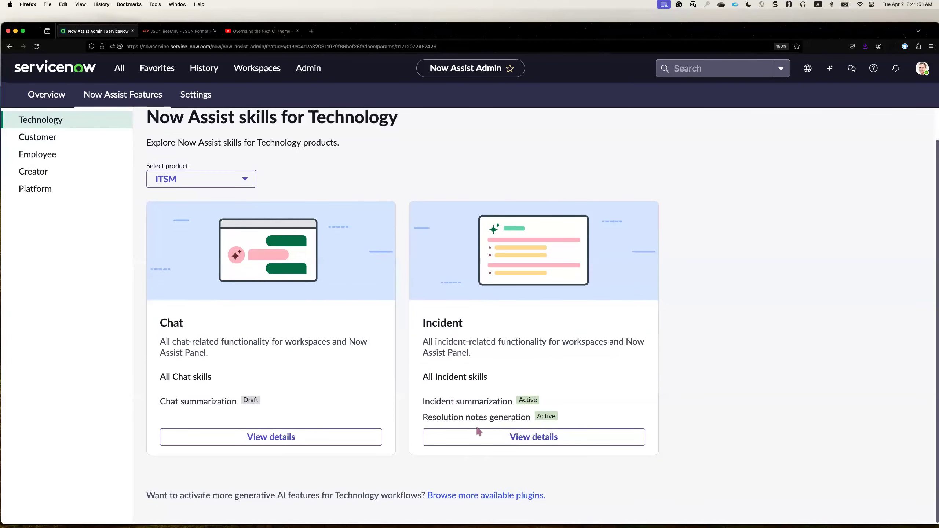
{"action": "left_click", "coordinate": [479, 442]}
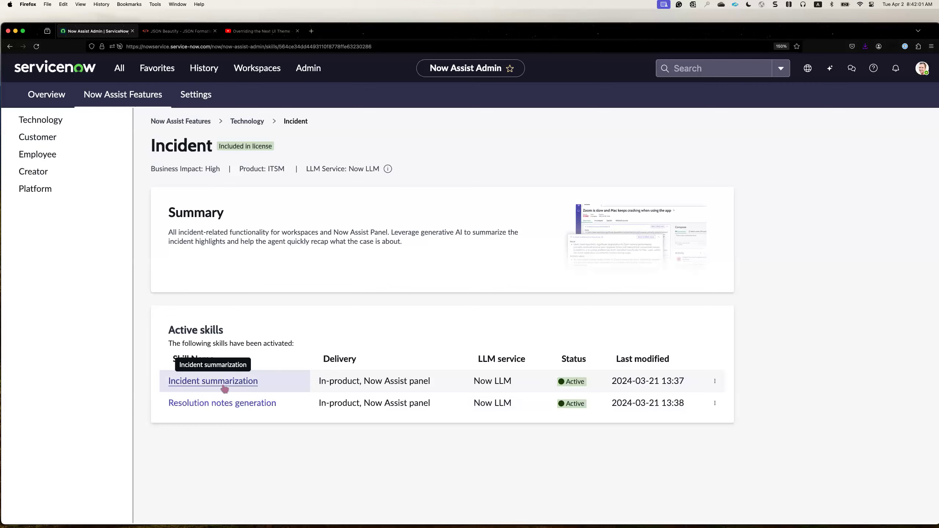
{"action": "left_click", "coordinate": [715, 381]}
{"action": "key", "text": "Escape"}
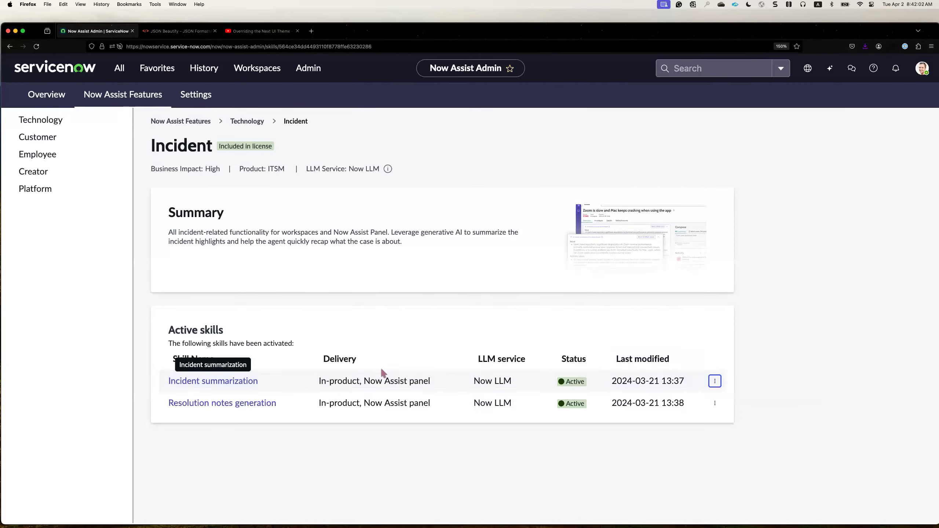
{"action": "left_click", "coordinate": [240, 381]}
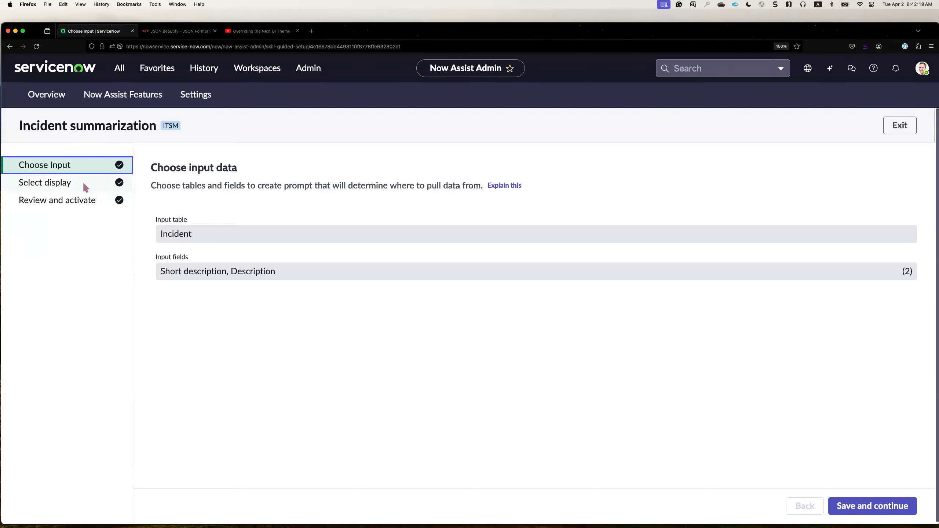
Save the skill's input data, continue to the display choices, and highlight the In-product and Now Assist panel options.
{"action": "left_click", "coordinate": [872, 505]}
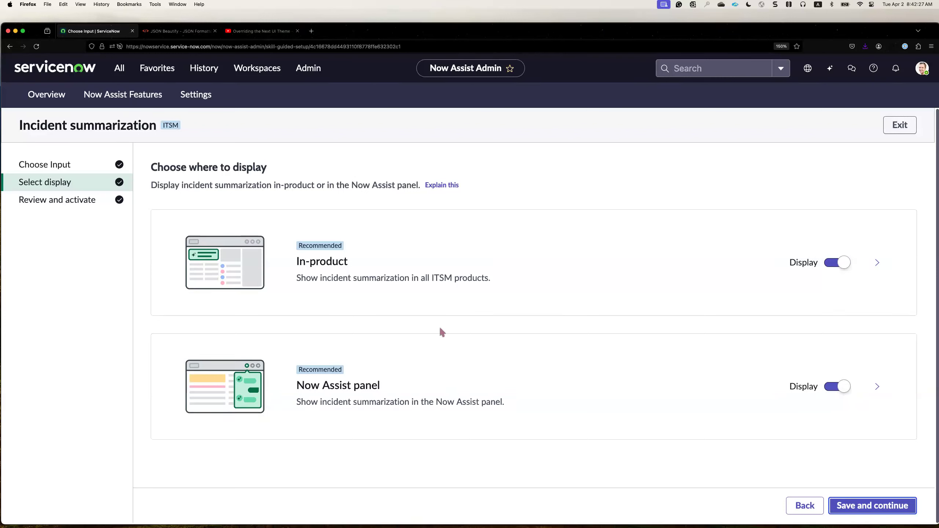
{"action": "left_click_drag", "start_coordinate": [296, 260], "coordinate": [349, 266]}
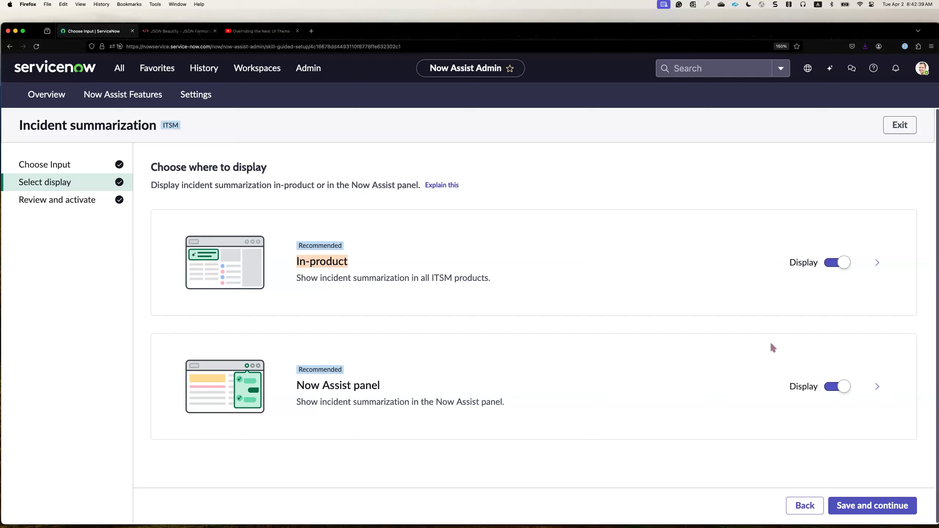
{"action": "left_click", "coordinate": [323, 381]}
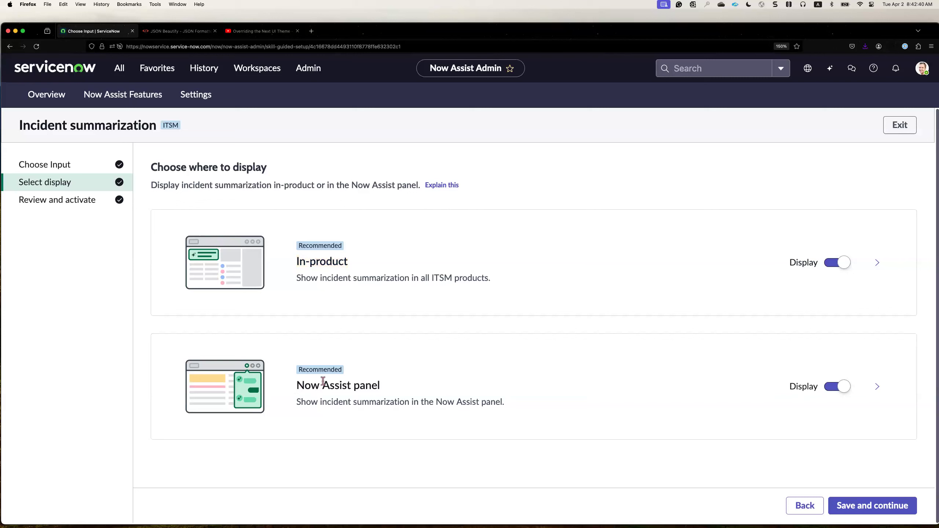
{"action": "triple_click", "coordinate": [411, 386]}
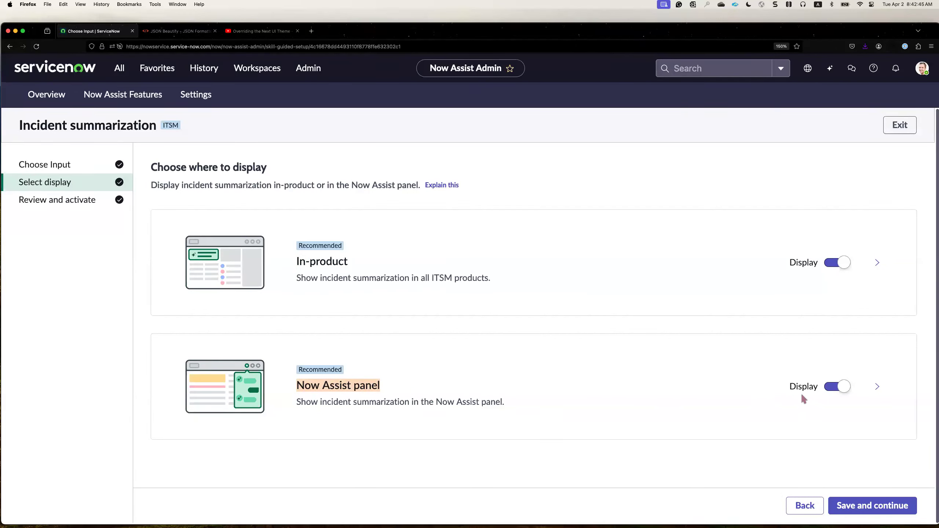
Expand the access settings for the Now Assist panel display and look through the available user roles.
{"action": "left_click", "coordinate": [877, 387]}
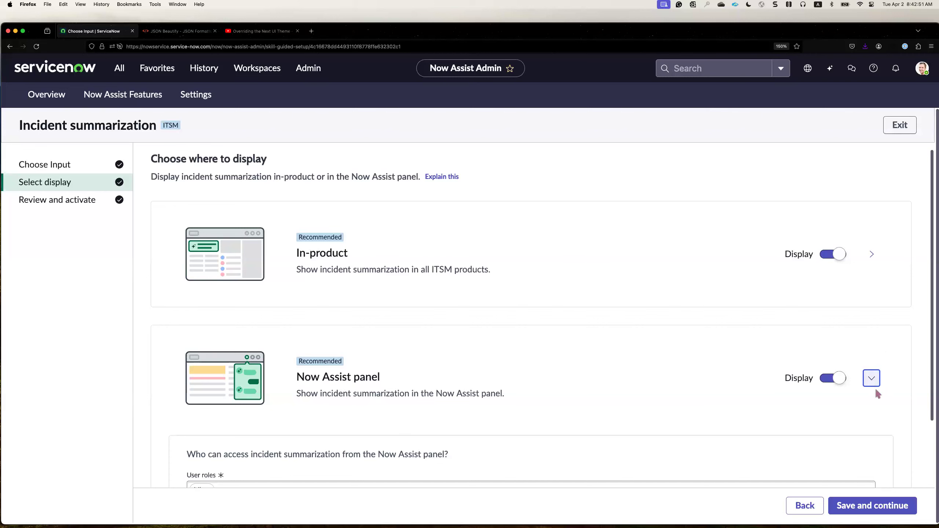
{"action": "scroll", "coordinate": [609, 408], "scroll_direction": "down", "scroll_amount": 2}
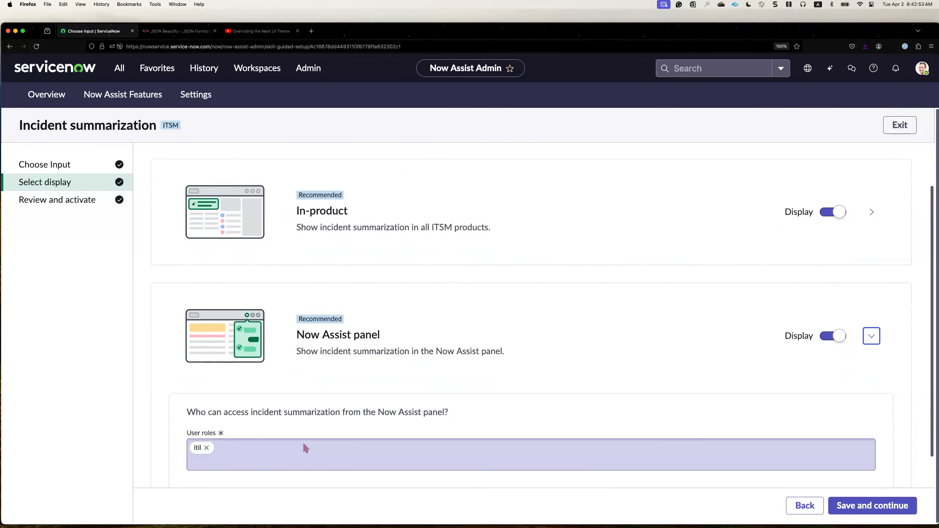
{"action": "left_click", "coordinate": [298, 449]}
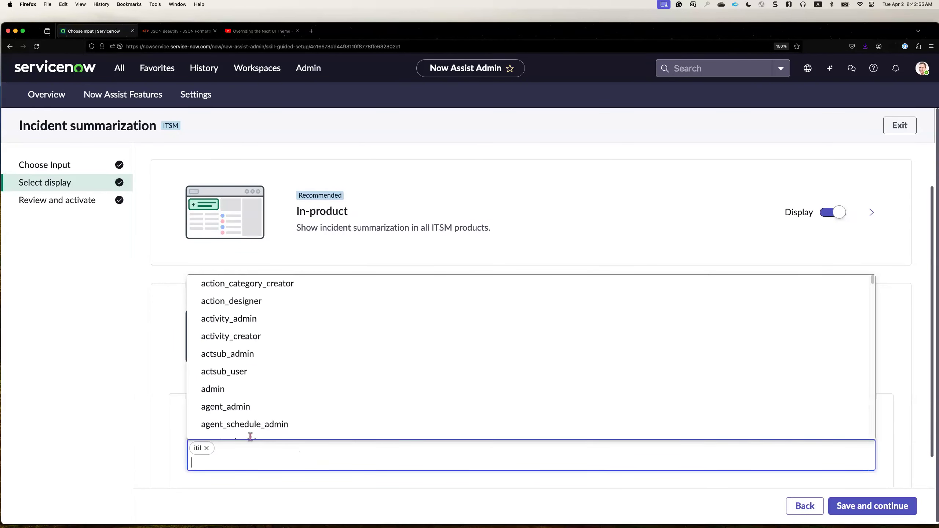
{"action": "left_click", "coordinate": [172, 437]}
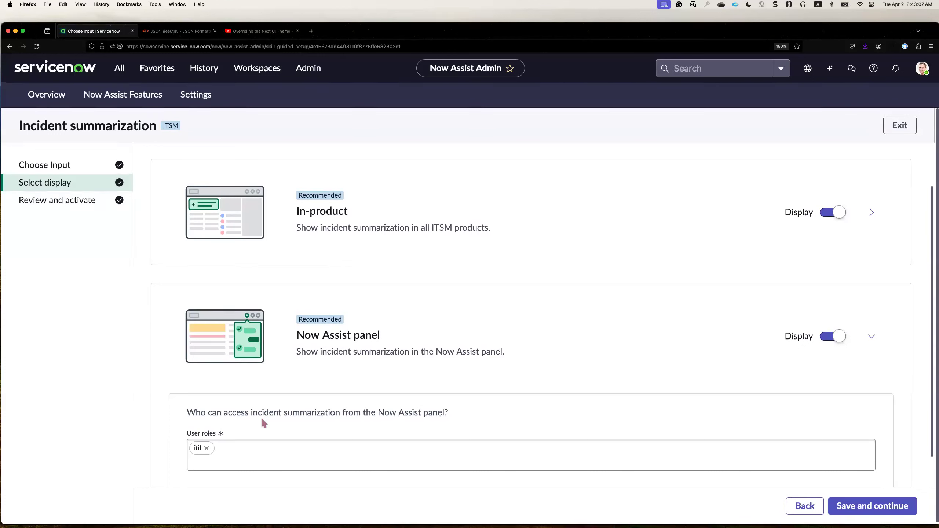
Replace the itil role with itil_gai_agent for accessing incident summarization from the Now Assist panel, and save the skill setup.
{"action": "left_click", "coordinate": [249, 447]}
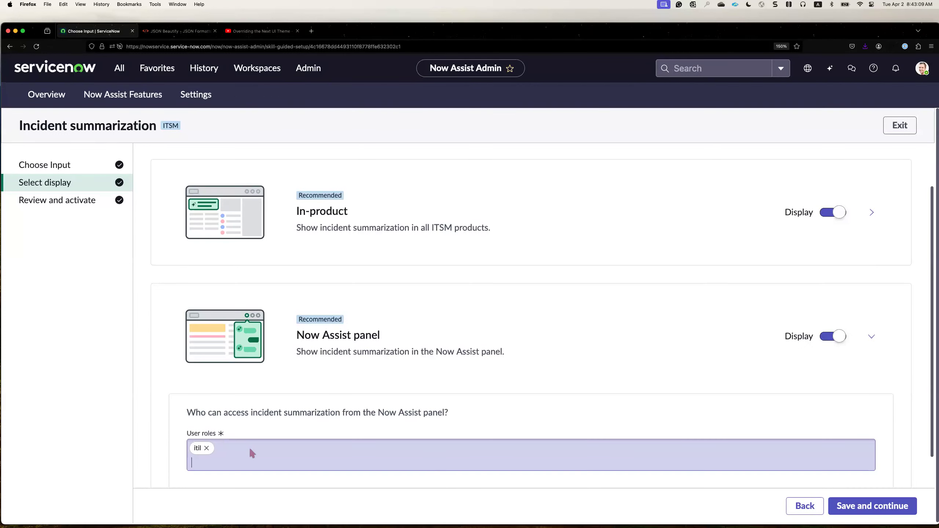
{"action": "type", "text": "itil"}
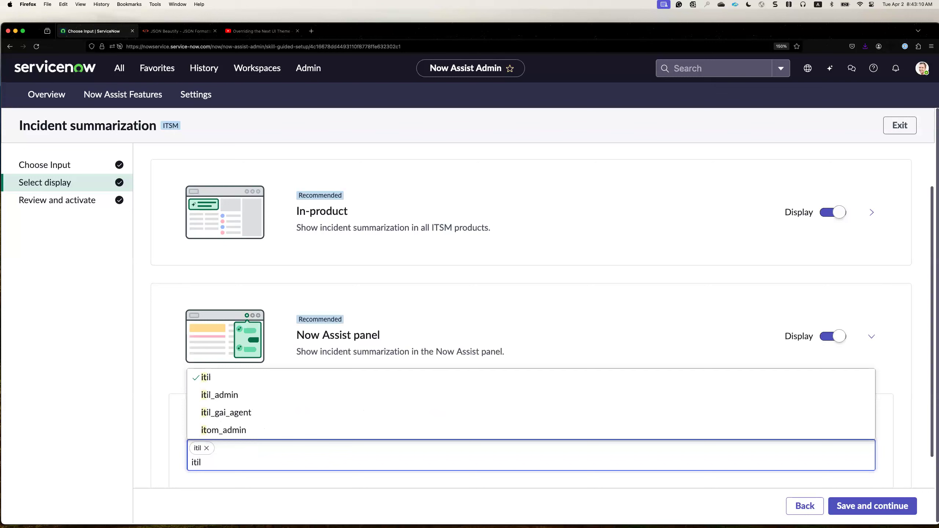
{"action": "left_click", "coordinate": [235, 431]}
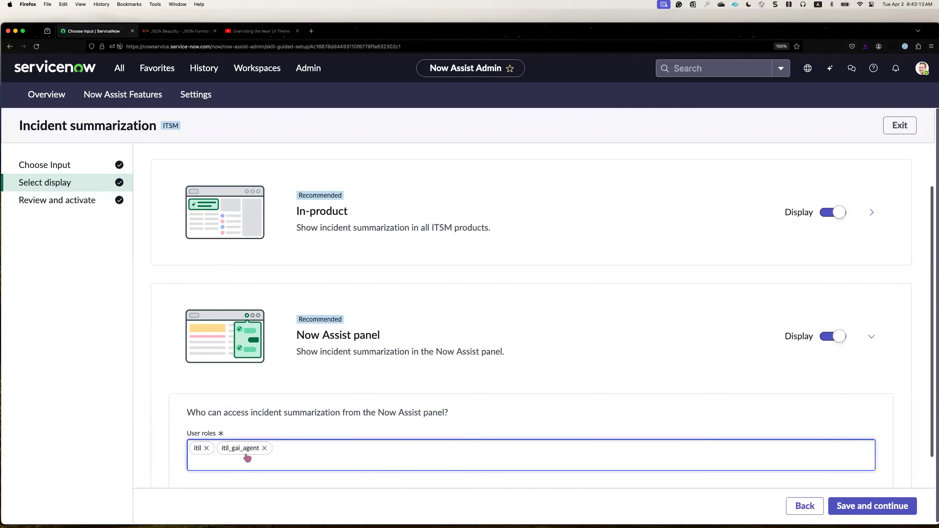
{"action": "left_click", "coordinate": [207, 448]}
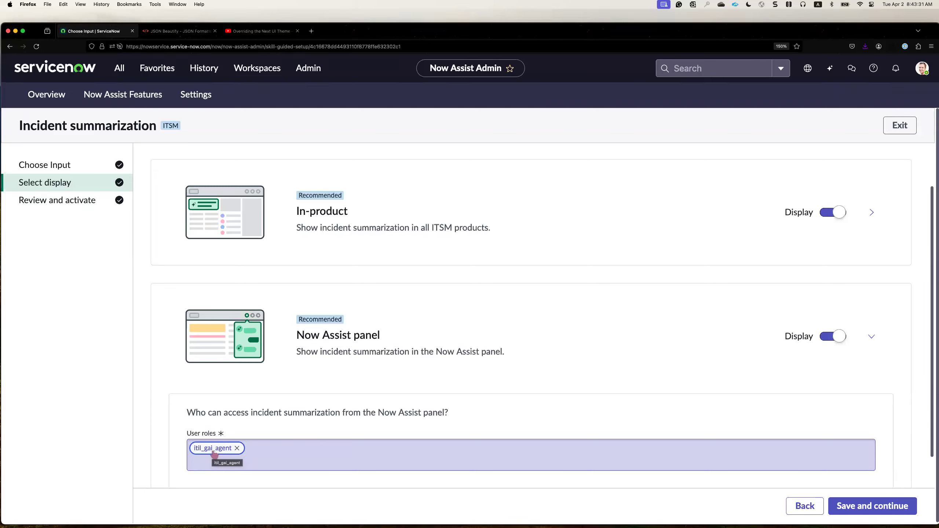
{"action": "left_click", "coordinate": [837, 509]}
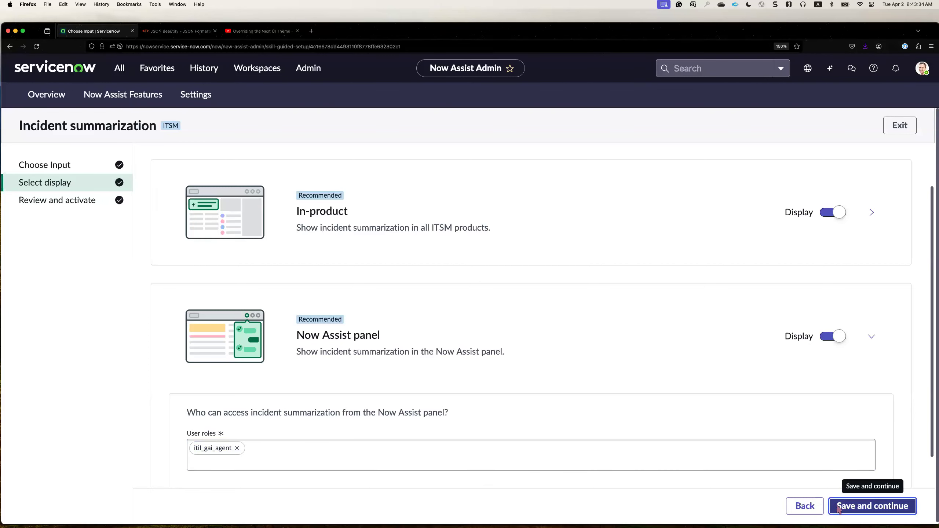
{"action": "left_click", "coordinate": [899, 507]}
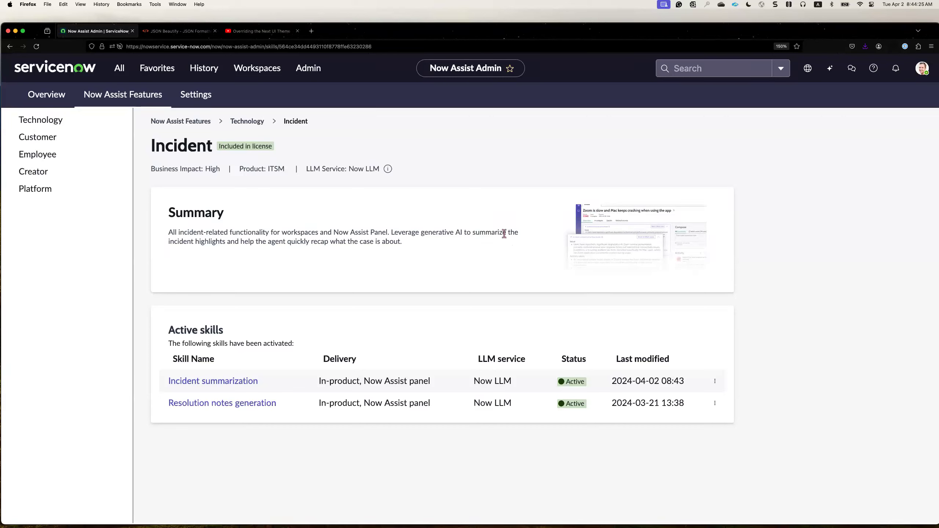
Switch to Service Operations Workspace and open incident INC0010008 from the list of all incidents.
{"action": "left_click", "coordinate": [257, 68]}
{"action": "left_click", "coordinate": [237, 176]}
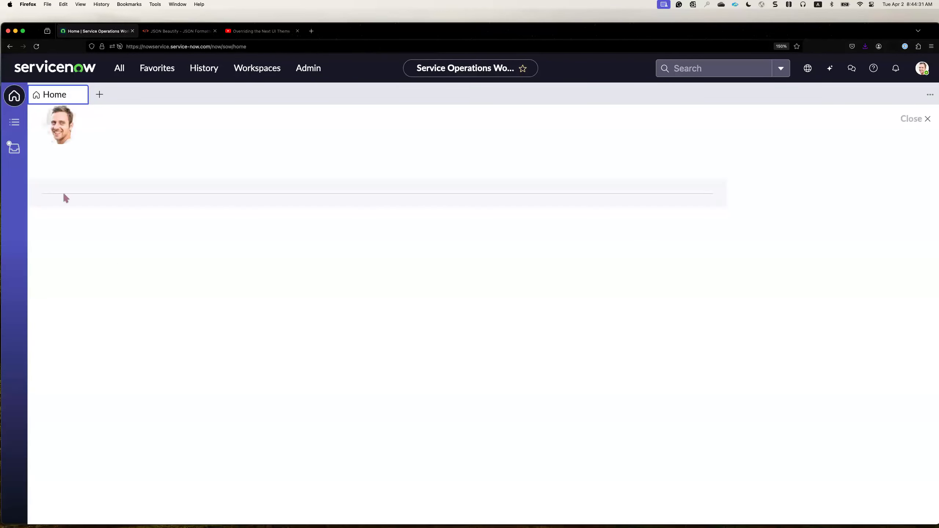
{"action": "left_click", "coordinate": [18, 127]}
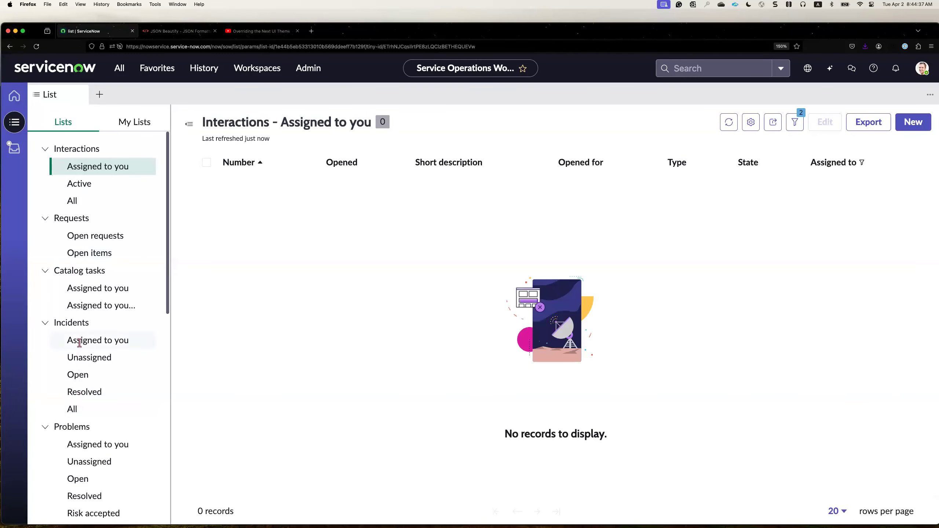
{"action": "left_click", "coordinate": [88, 409]}
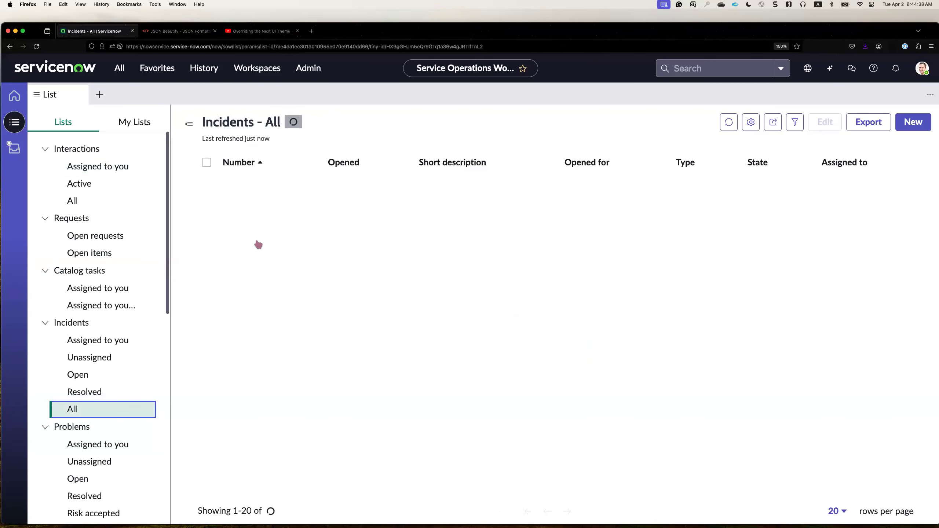
{"action": "left_click", "coordinate": [262, 185]}
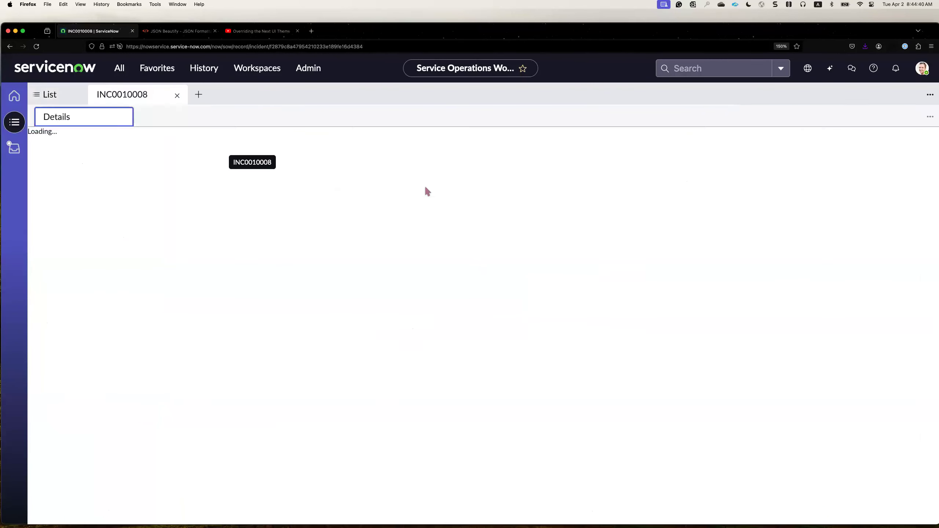
Ask Now Assist to "summarise this record" for the open incident.
{"action": "left_click", "coordinate": [828, 73]}
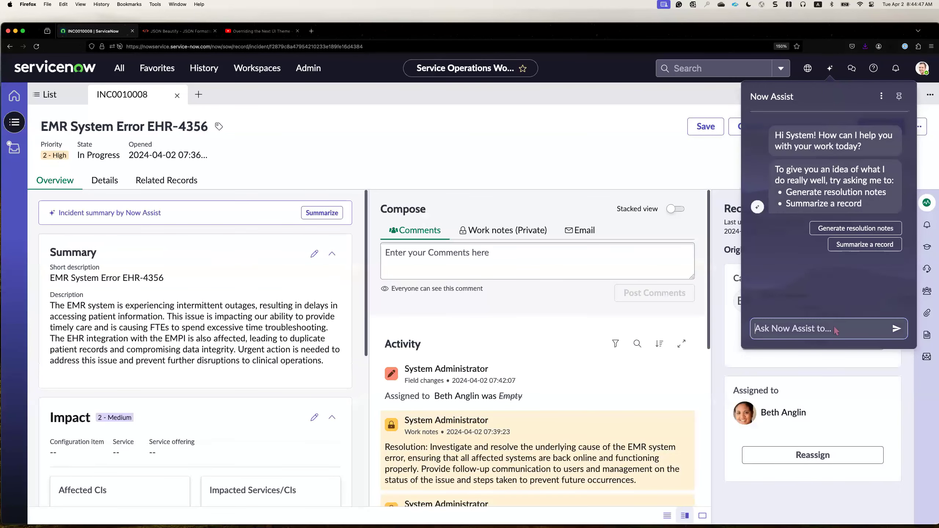
{"action": "type", "text": "summarise this record"}
{"action": "key", "text": "Return"}
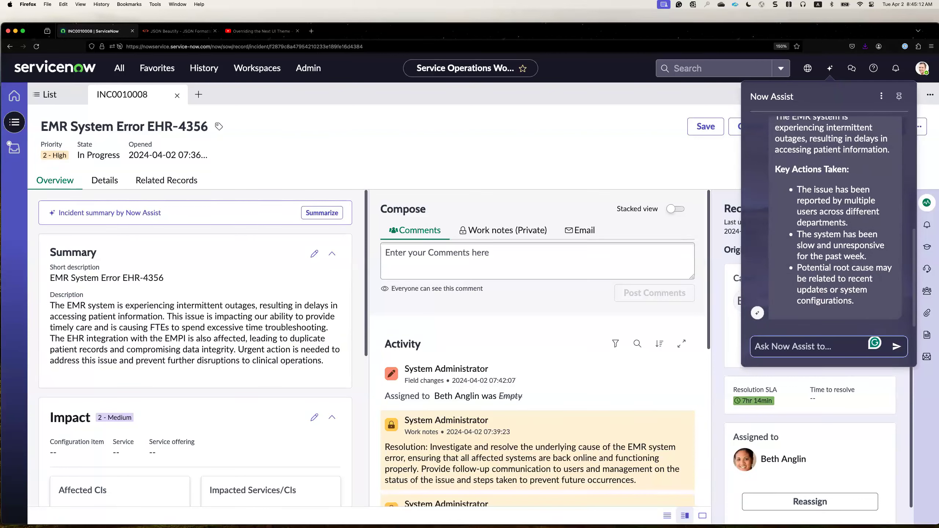
Review the generated incident summary in the Now Assist panel, and close and reopen the panel.
{"action": "scroll", "coordinate": [827, 274], "scroll_direction": "up", "scroll_amount": 4}
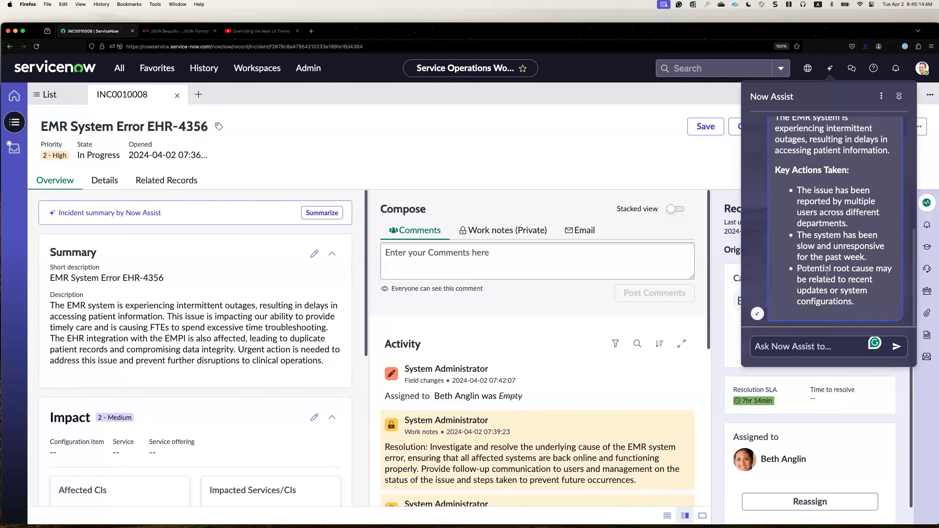
{"action": "scroll", "coordinate": [827, 274], "scroll_direction": "down", "scroll_amount": 4}
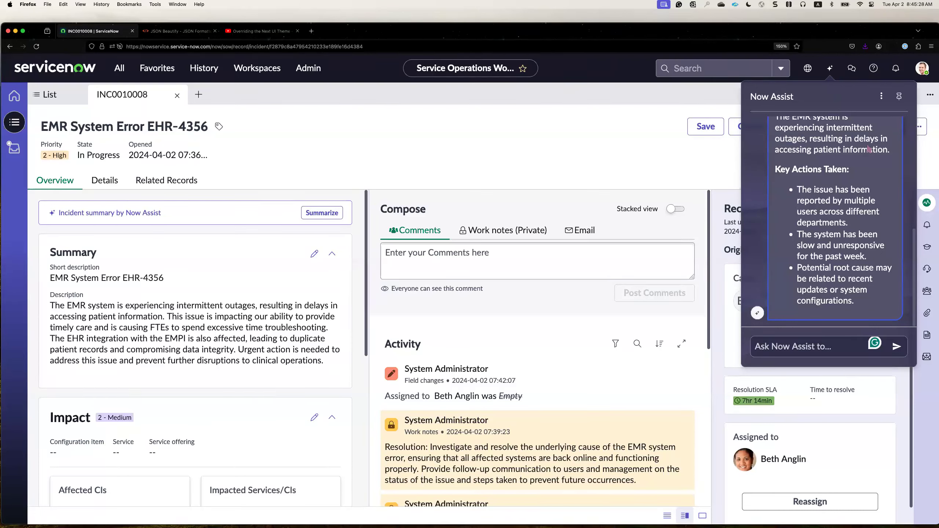
{"action": "left_click", "coordinate": [830, 70]}
{"action": "left_click", "coordinate": [829, 71]}
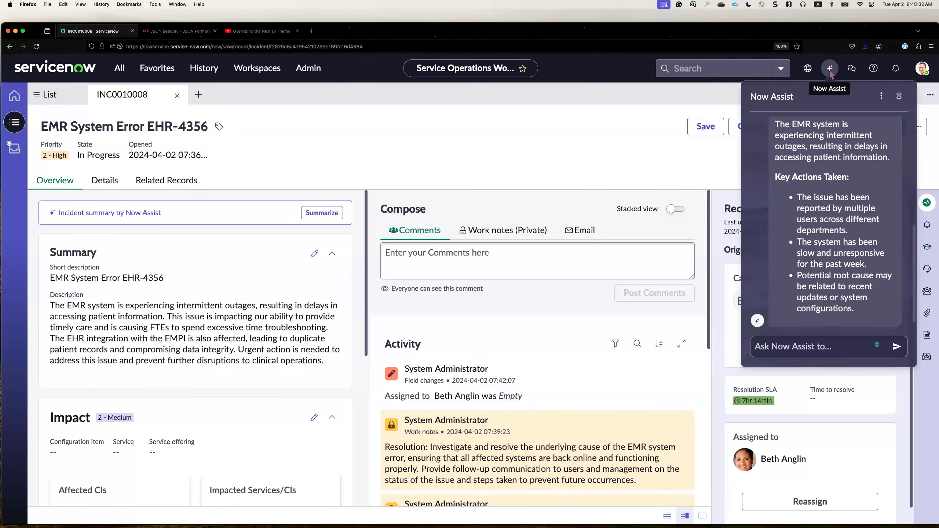
Pin the Now Assist panel beside the record in a narrower browser window, unpin it, and enlarge the window again.
{"action": "left_click_drag", "start_coordinate": [934, 24], "coordinate": [825, 30]}
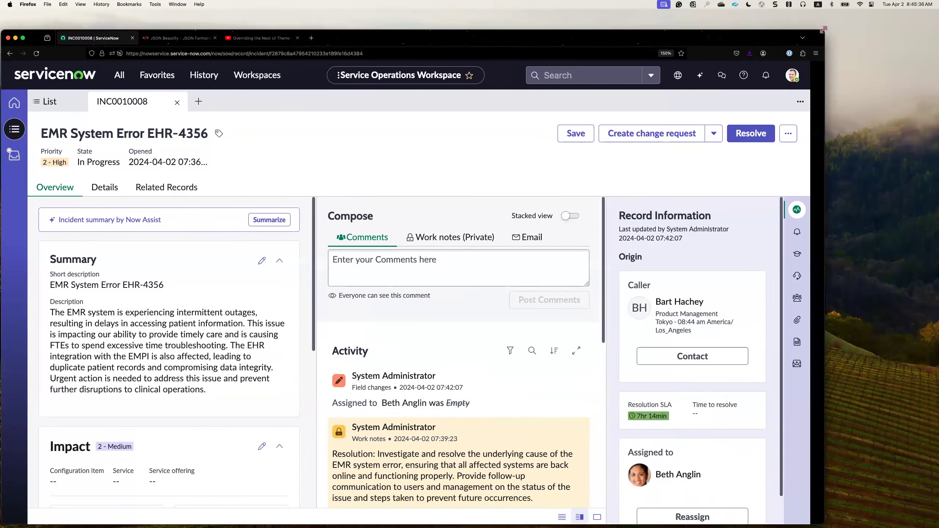
{"action": "left_click", "coordinate": [714, 76]}
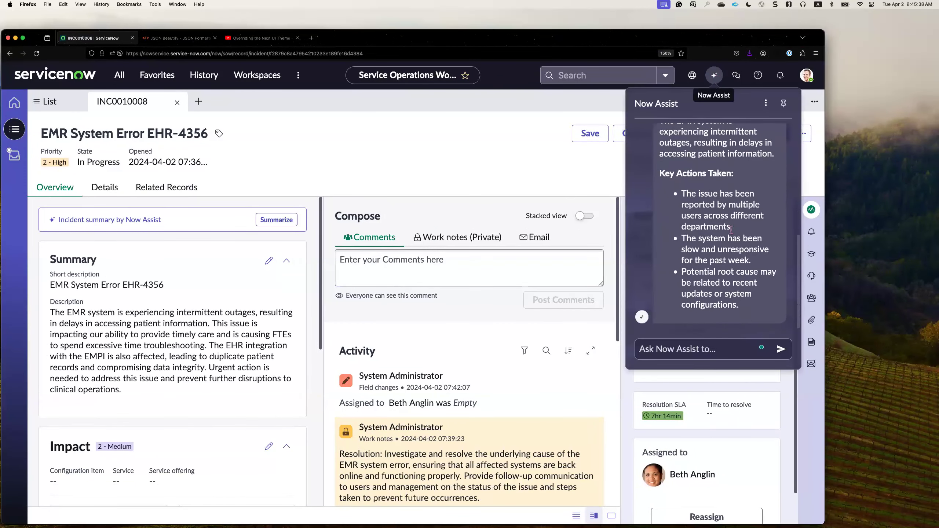
{"action": "left_click", "coordinate": [783, 107]}
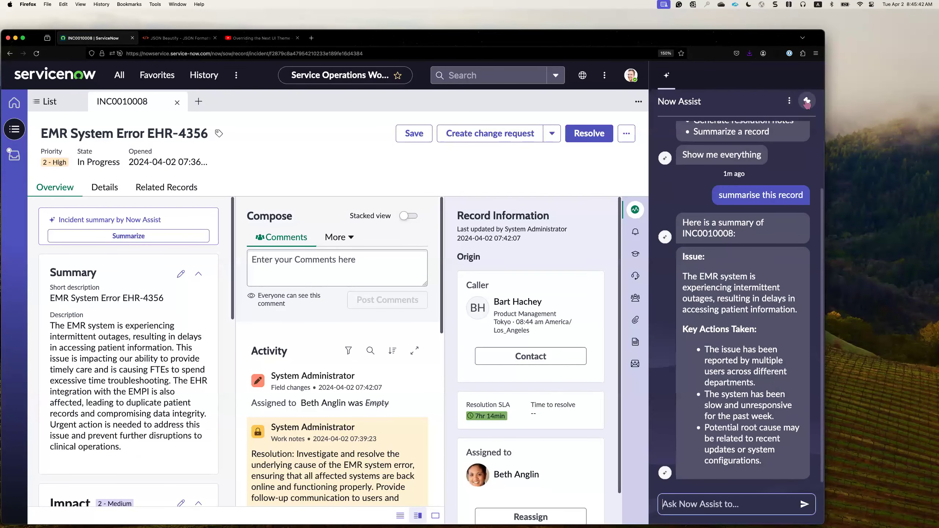
{"action": "left_click", "coordinate": [807, 100]}
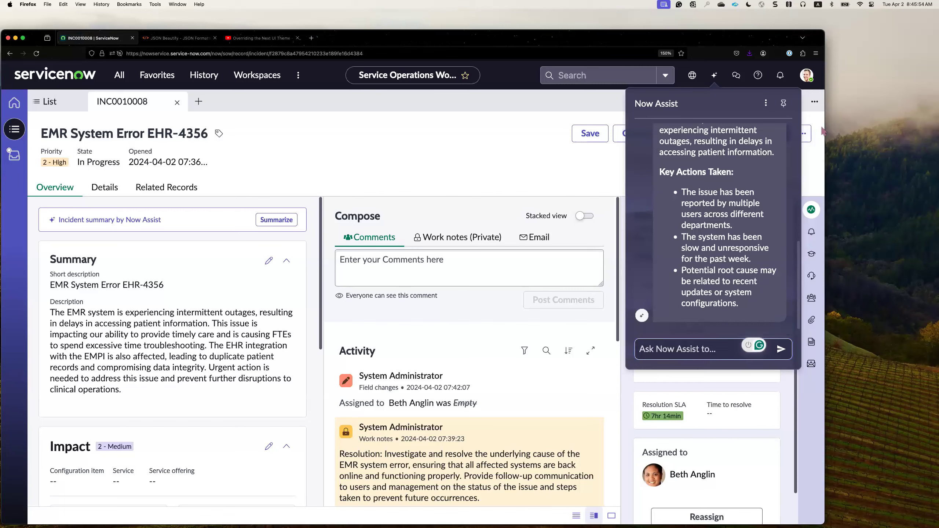
{"action": "double_click", "coordinate": [777, 40]}
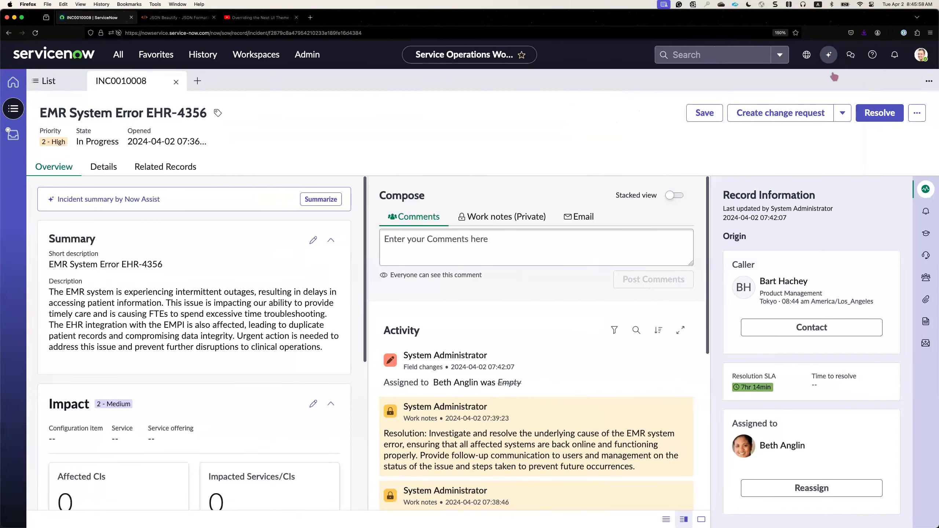
Reopen the Now Assist panel and highlight the Issue and Key Actions Taken text of the incident summary.
{"action": "left_click", "coordinate": [829, 55]}
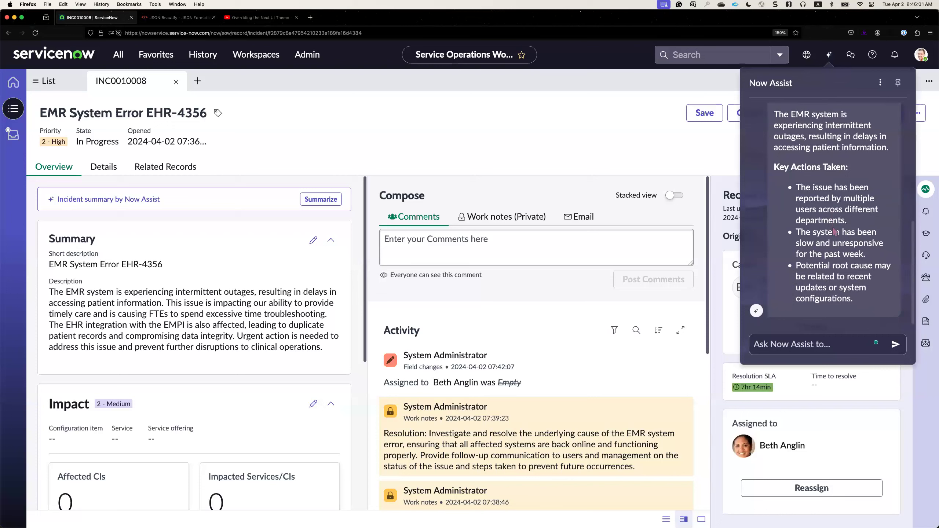
{"action": "left_click_drag", "start_coordinate": [854, 300], "coordinate": [792, 204]}
{"action": "left_click", "coordinate": [771, 175]}
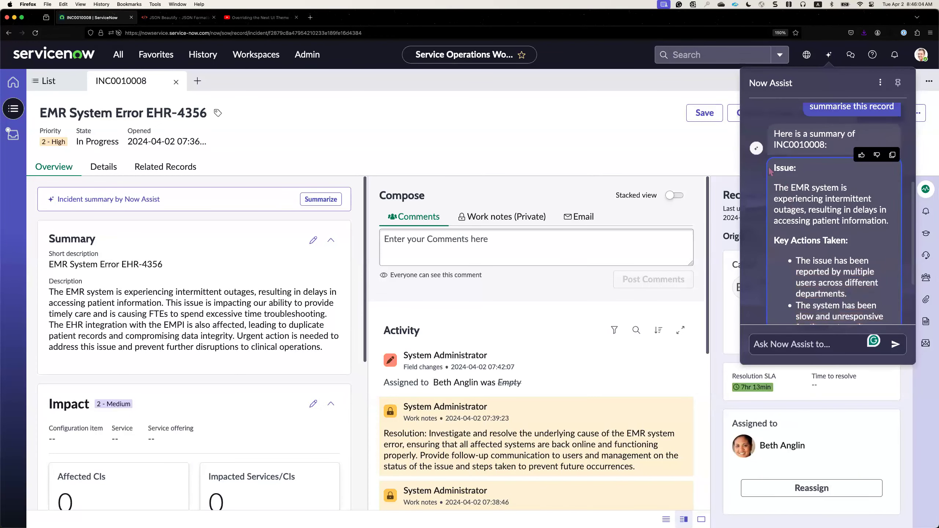
{"action": "left_click_drag", "start_coordinate": [775, 169], "coordinate": [852, 295]}
{"action": "scroll", "coordinate": [852, 296], "scroll_direction": "down", "scroll_amount": 2}
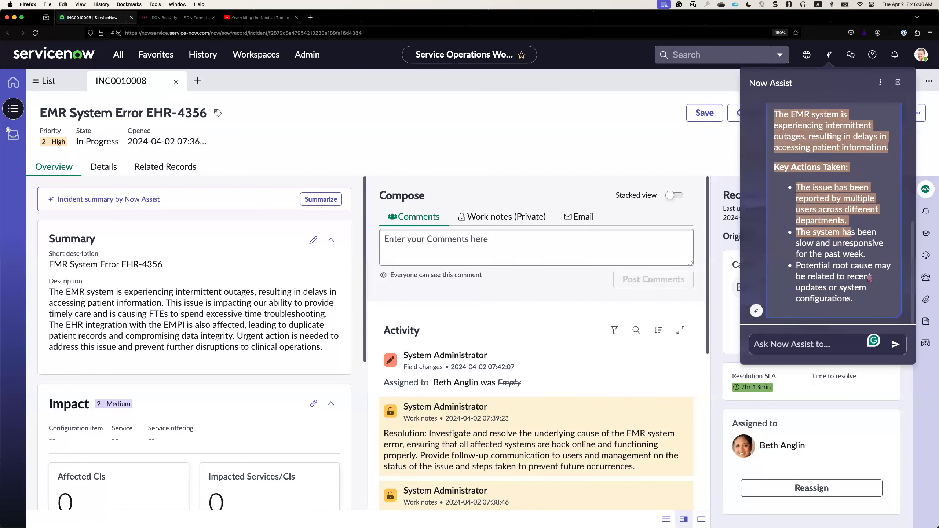
Copy the generated incident summary from the Now Assist panel and place the cursor in the record's Comments field.
{"action": "scroll", "coordinate": [851, 295], "scroll_direction": "up", "scroll_amount": 4}
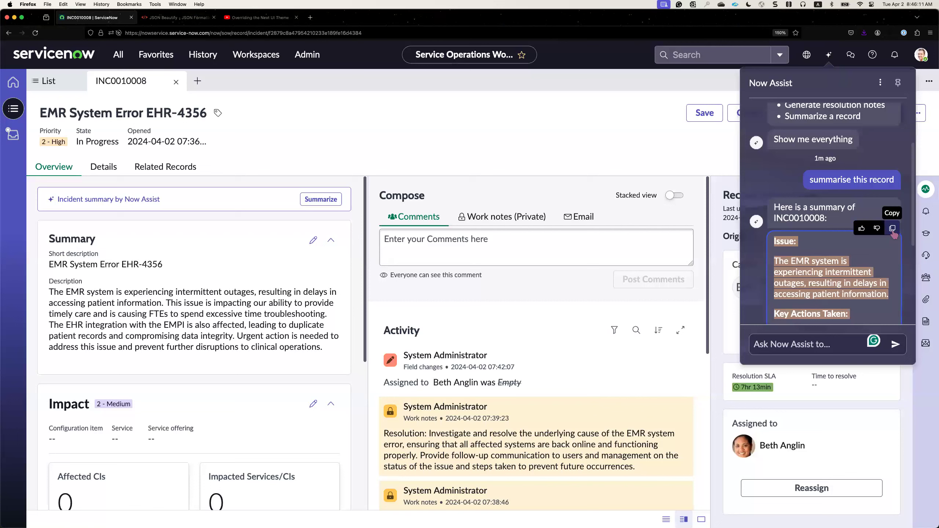
{"action": "left_click", "coordinate": [892, 230]}
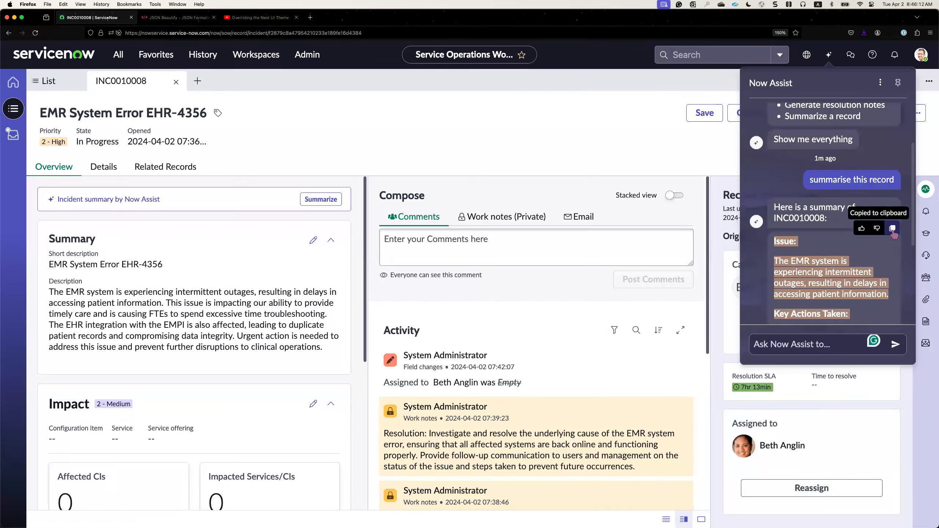
{"action": "left_click", "coordinate": [601, 246]}
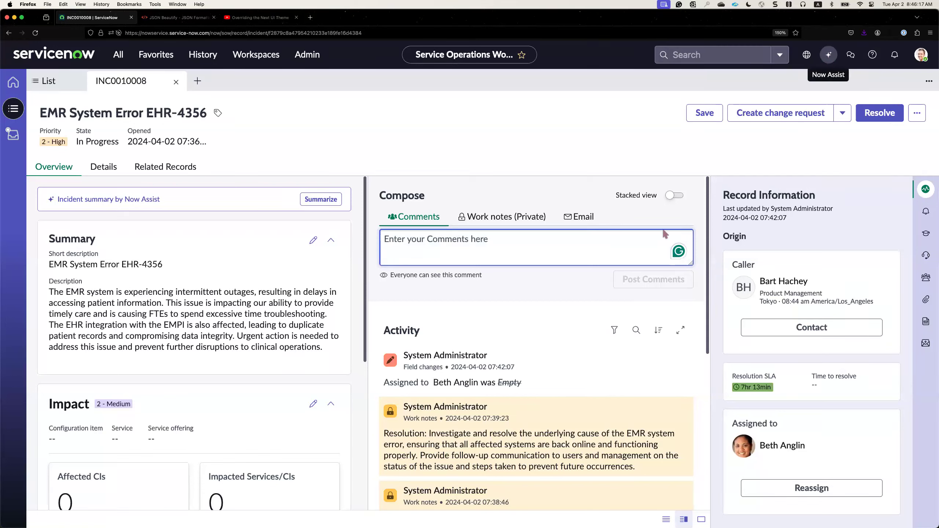
Open the incident's Resolve dialog to review the resolution notes filled by Now Assist, and close it without resolving.
{"action": "left_click", "coordinate": [870, 118]}
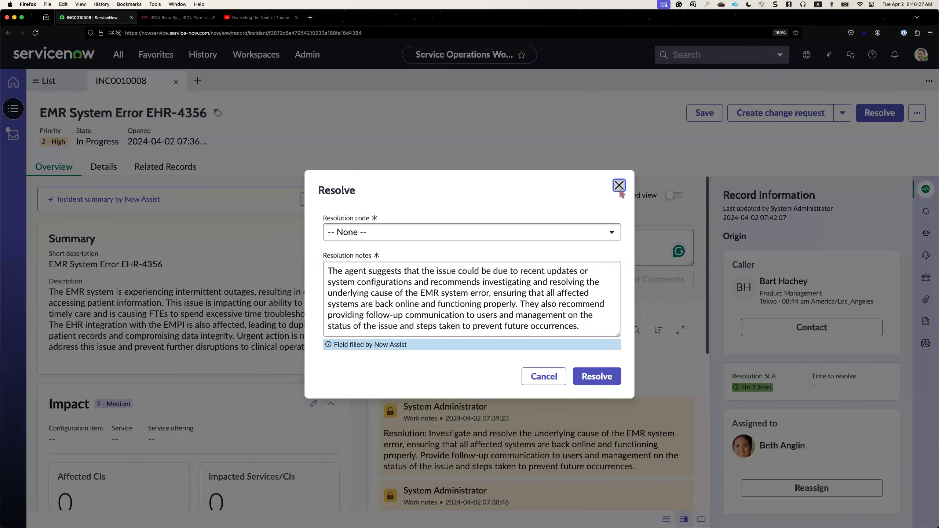
{"action": "left_click", "coordinate": [619, 185]}
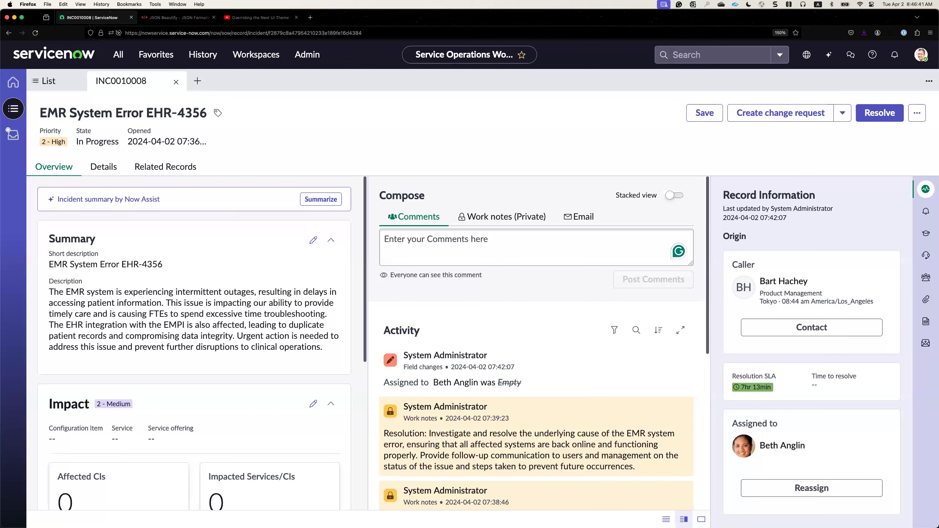
{"action": "left_click", "coordinate": [364, 144]}
Search the application navigation for "theme" and open Theme Builder.
{"action": "left_click", "coordinate": [119, 55]}
{"action": "type", "text": "theme"}
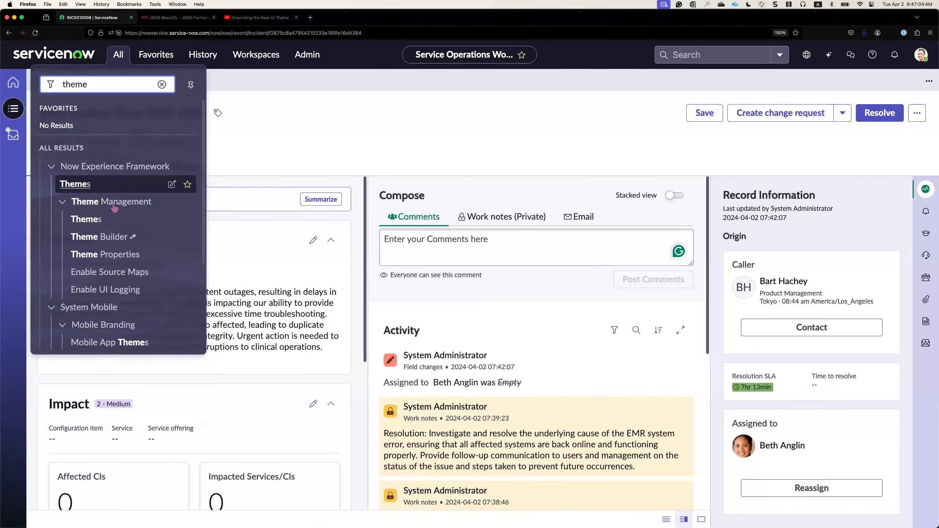
{"action": "left_click", "coordinate": [118, 241]}
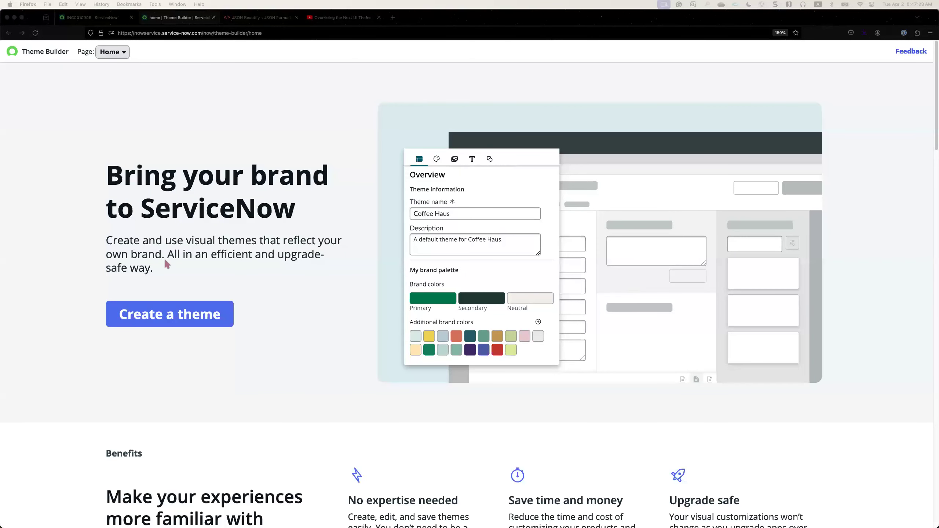
Start creating a new theme and name it "Academy Theme".
{"action": "left_click", "coordinate": [173, 313]}
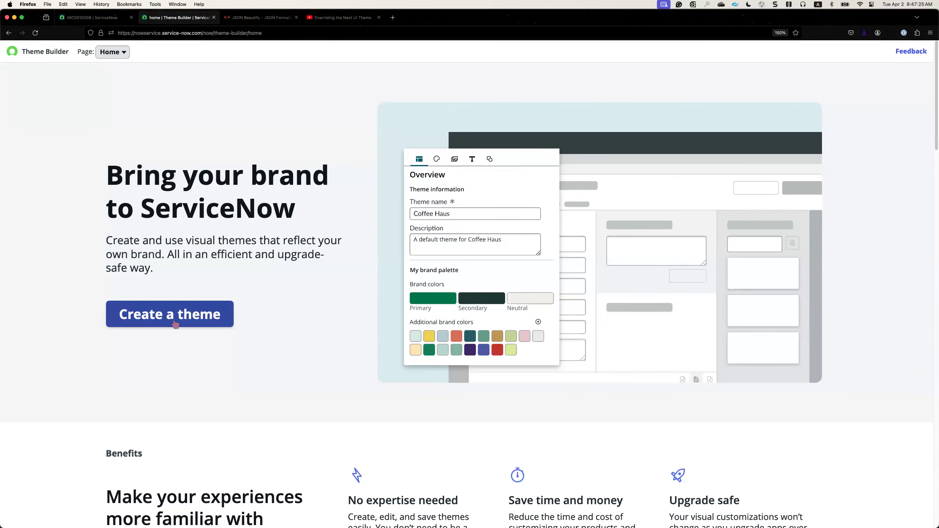
{"action": "left_click", "coordinate": [176, 323]}
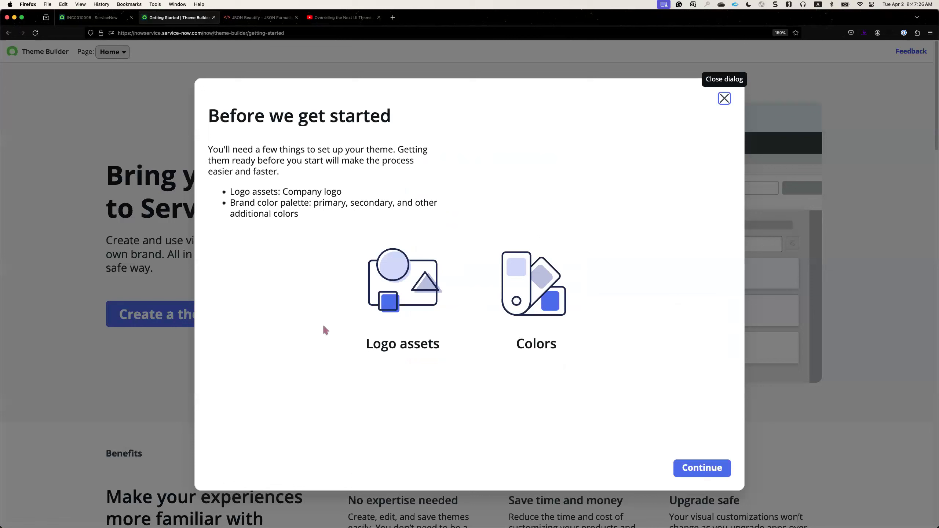
{"action": "left_click", "coordinate": [712, 468]}
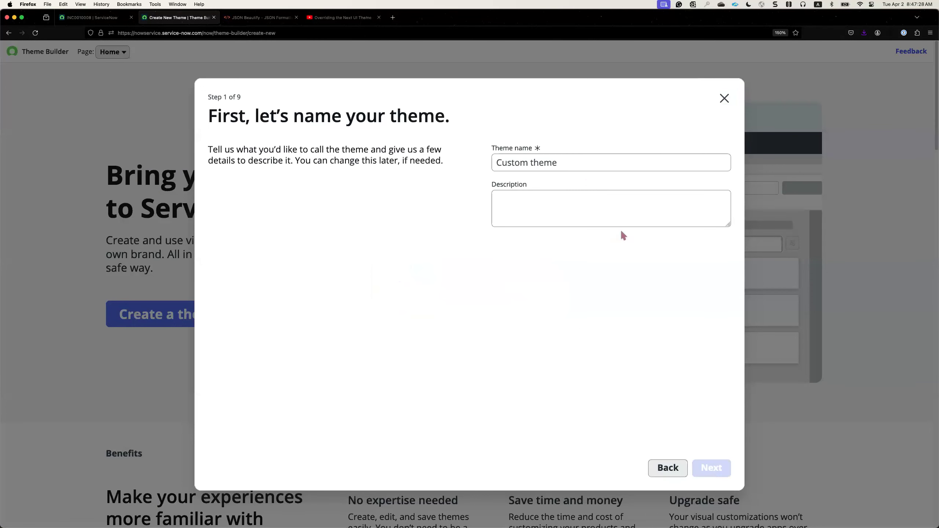
{"action": "left_click", "coordinate": [580, 167]}
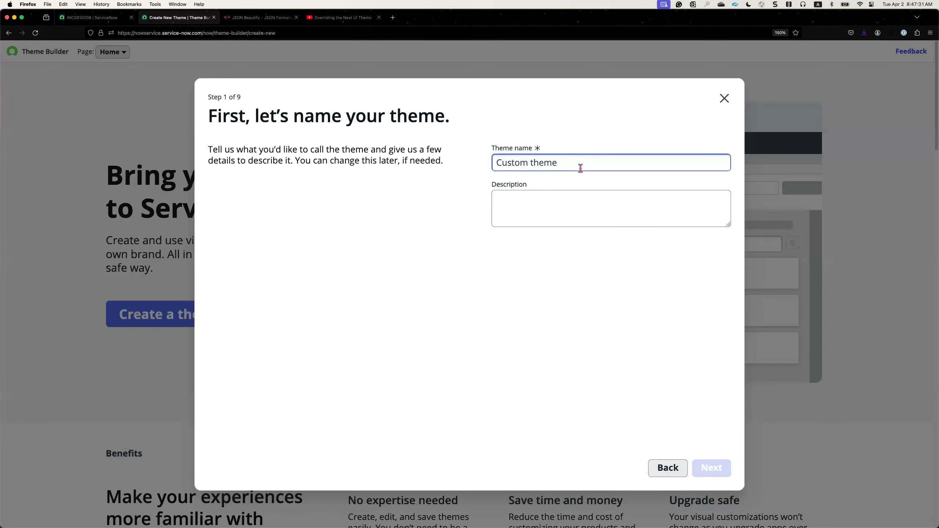
{"action": "type", "text": "Academy Theme"}
{"action": "left_click", "coordinate": [706, 470]}
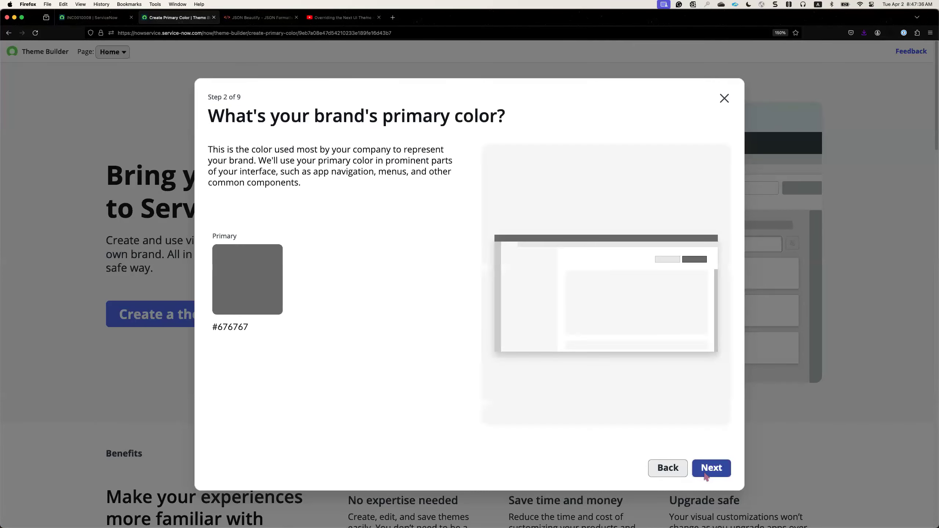
Set the brand's primary color to #032D42 and continue to the secondary color.
{"action": "left_click", "coordinate": [246, 302]}
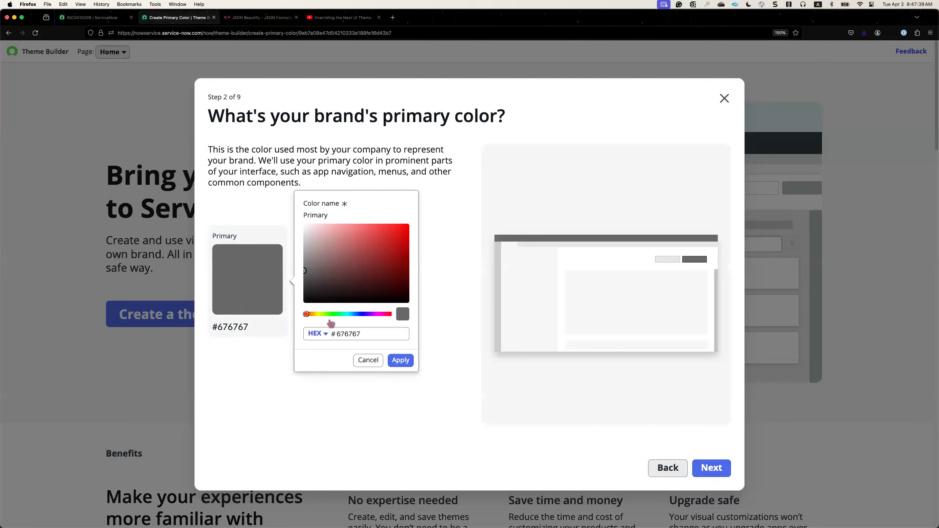
{"action": "double_click", "coordinate": [344, 333]}
{"action": "key", "text": "super+v"}
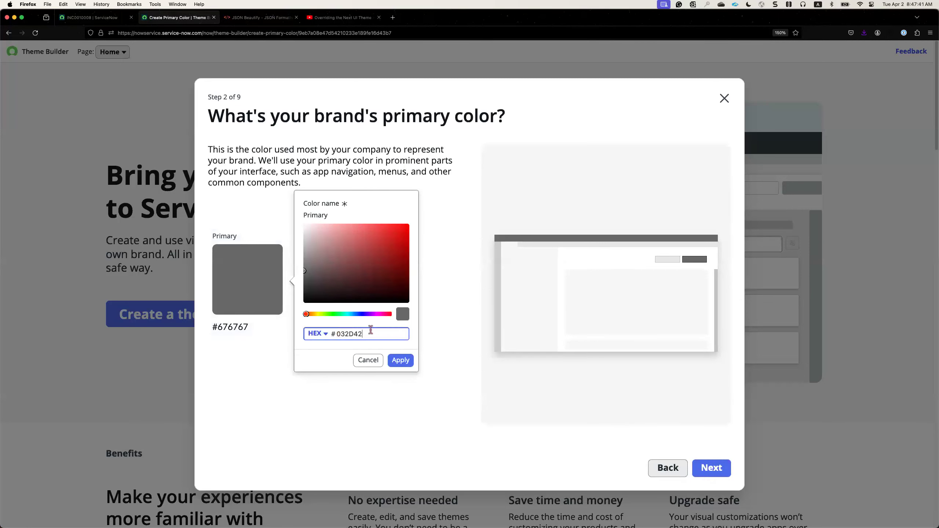
{"action": "left_click", "coordinate": [405, 362]}
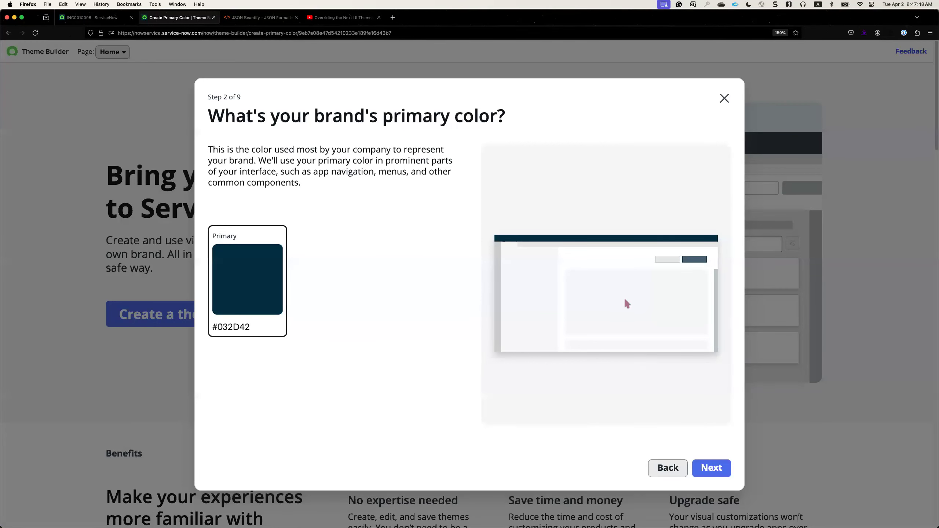
{"action": "left_click", "coordinate": [711, 470]}
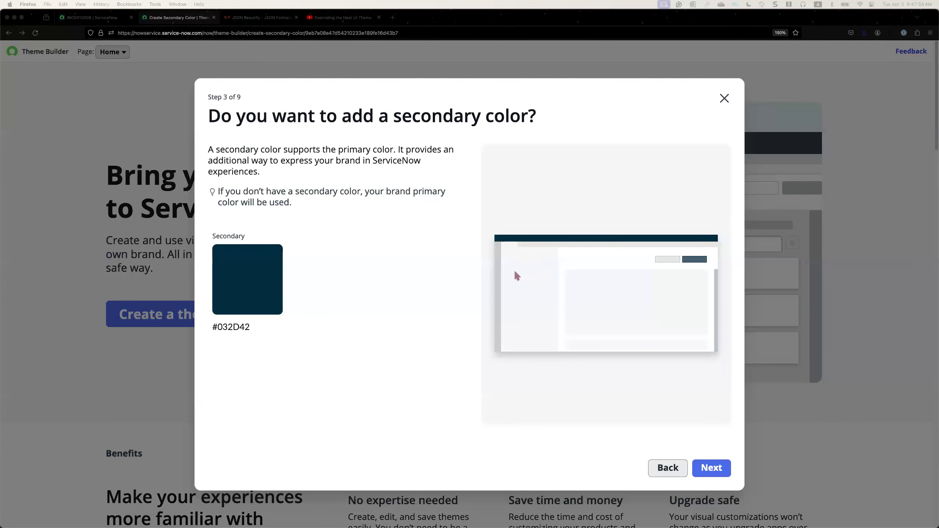
Set the brand's secondary color to #009156 and continue to the neutral color.
{"action": "left_click", "coordinate": [283, 281]}
{"action": "left_click", "coordinate": [270, 280]}
{"action": "double_click", "coordinate": [383, 332]}
{"action": "key", "text": "super+v"}
{"action": "left_click", "coordinate": [401, 360]}
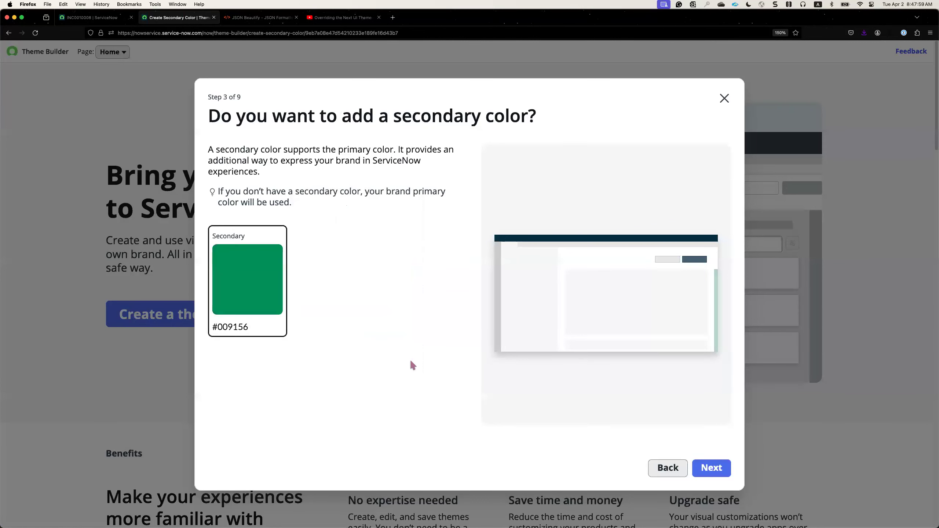
{"action": "left_click", "coordinate": [706, 469]}
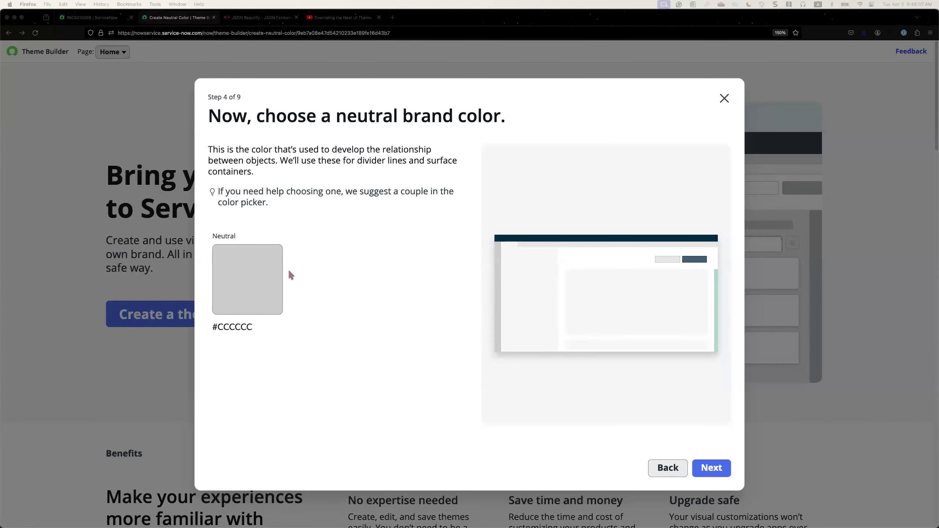
Set the neutral brand color to #62D84E and continue to the additional colors.
{"action": "left_click", "coordinate": [257, 287]}
{"action": "double_click", "coordinate": [383, 335]}
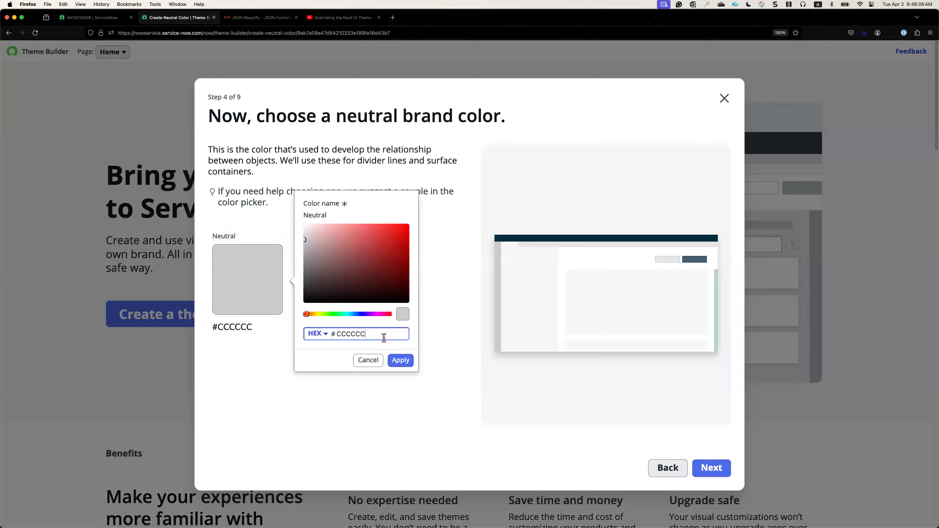
{"action": "key", "text": "super+v"}
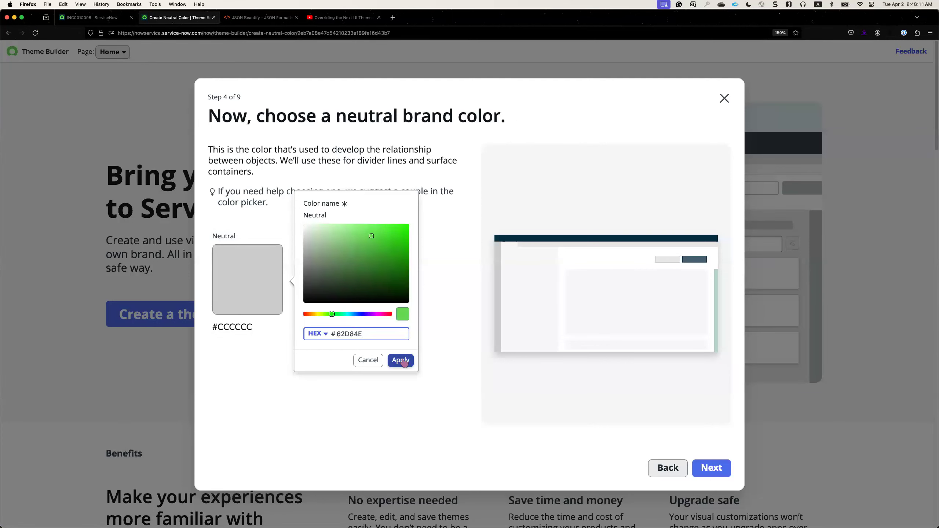
{"action": "left_click", "coordinate": [400, 361]}
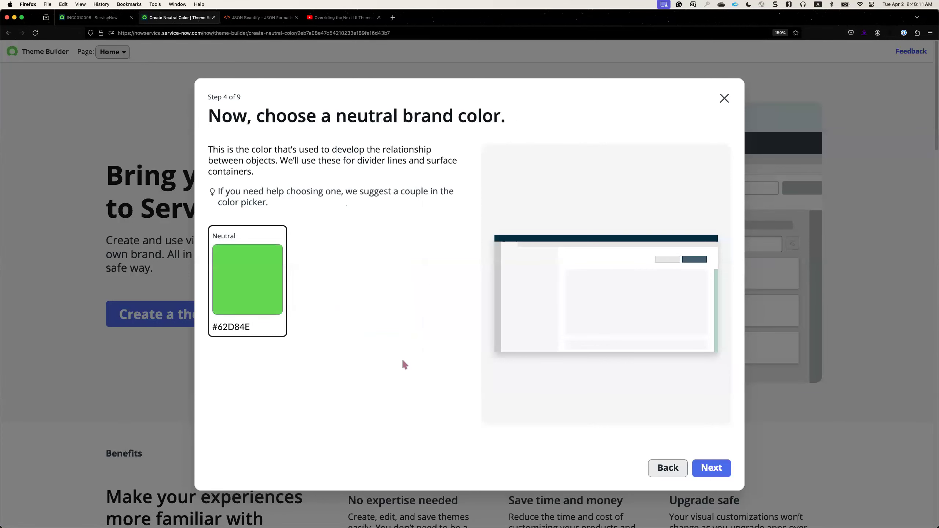
{"action": "left_click", "coordinate": [704, 469]}
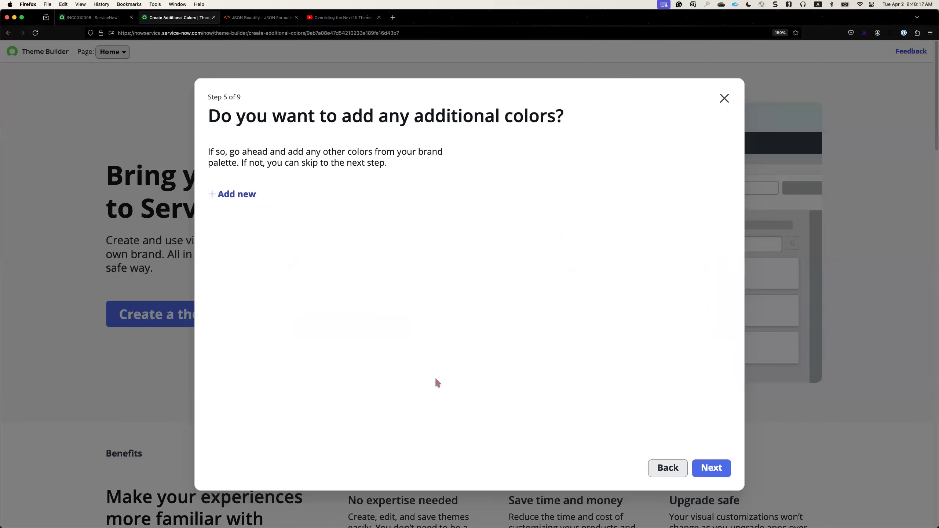
Skip the additional colors and upload logo.png from the Pictures folder as the company logo.
{"action": "left_click", "coordinate": [722, 468]}
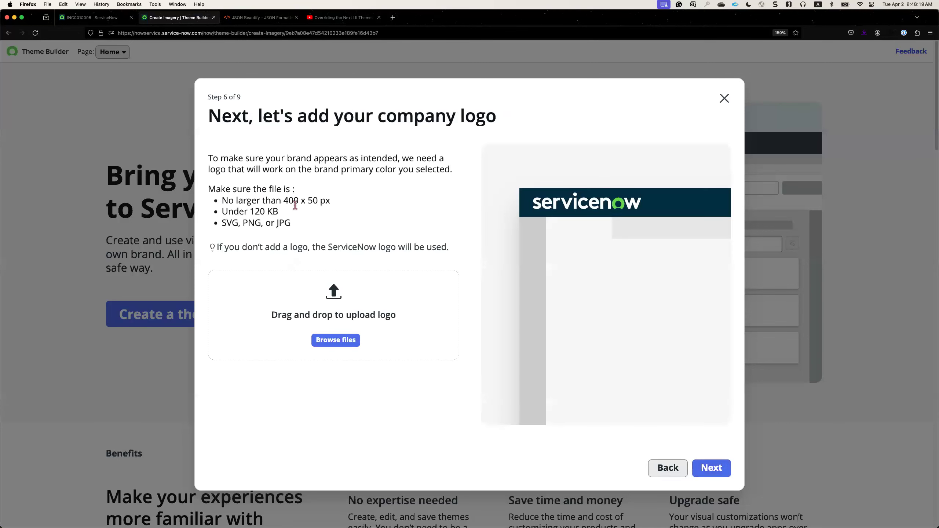
{"action": "left_click", "coordinate": [346, 343]}
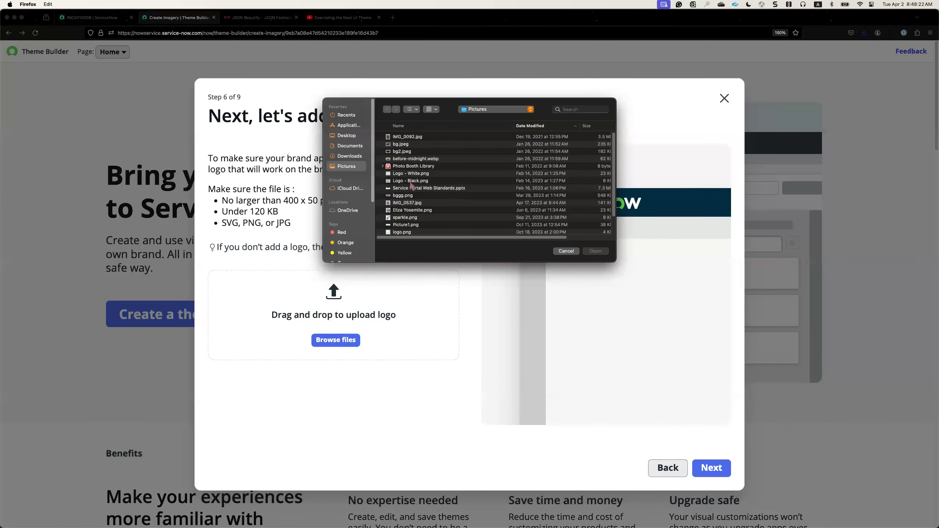
{"action": "scroll", "coordinate": [407, 216], "scroll_direction": "down", "scroll_amount": 2}
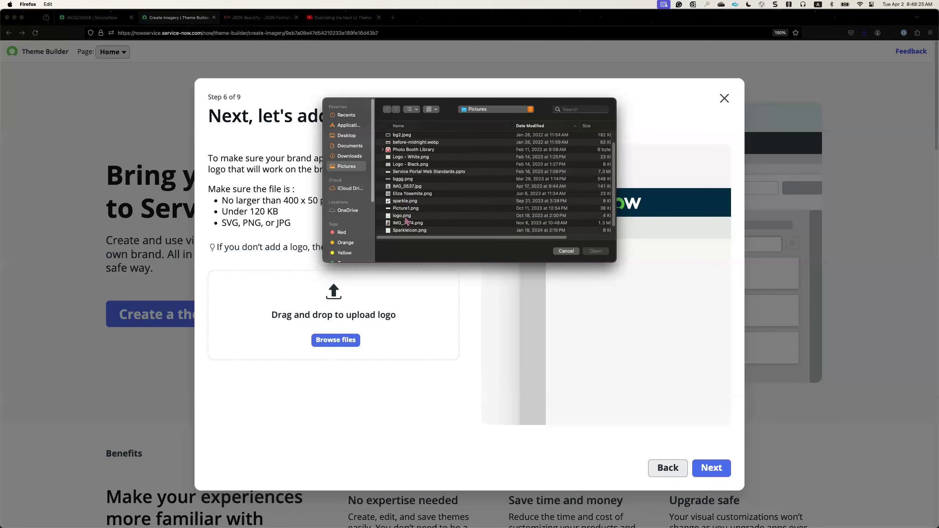
{"action": "left_click", "coordinate": [405, 216]}
{"action": "left_click", "coordinate": [591, 252]}
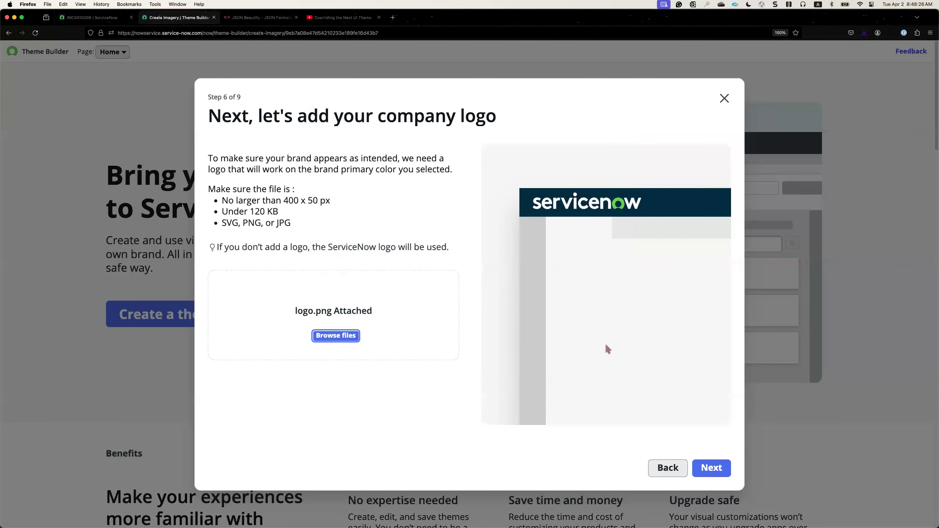
{"action": "left_click", "coordinate": [703, 475]}
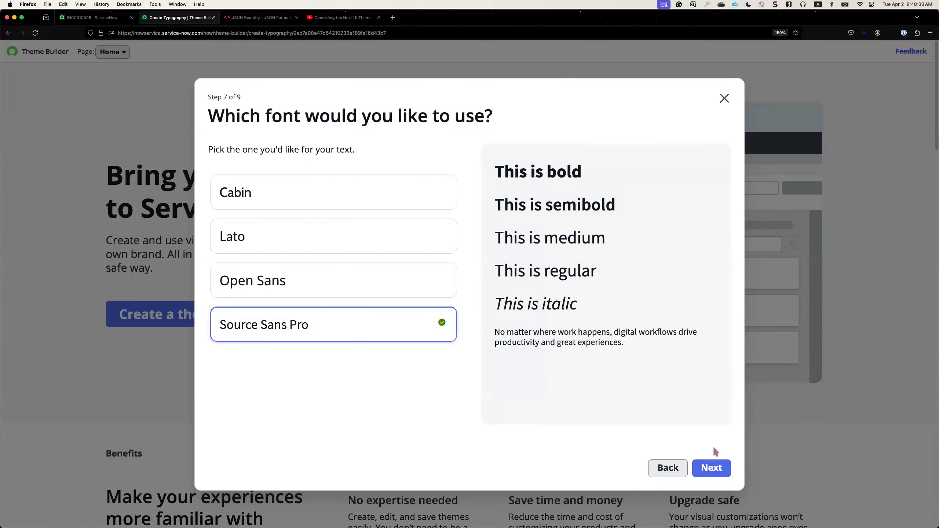
Keep the Source Sans Pro font, choose the More rounded corner shape, and create the theme.
{"action": "left_click", "coordinate": [713, 468]}
{"action": "left_click", "coordinate": [413, 342]}
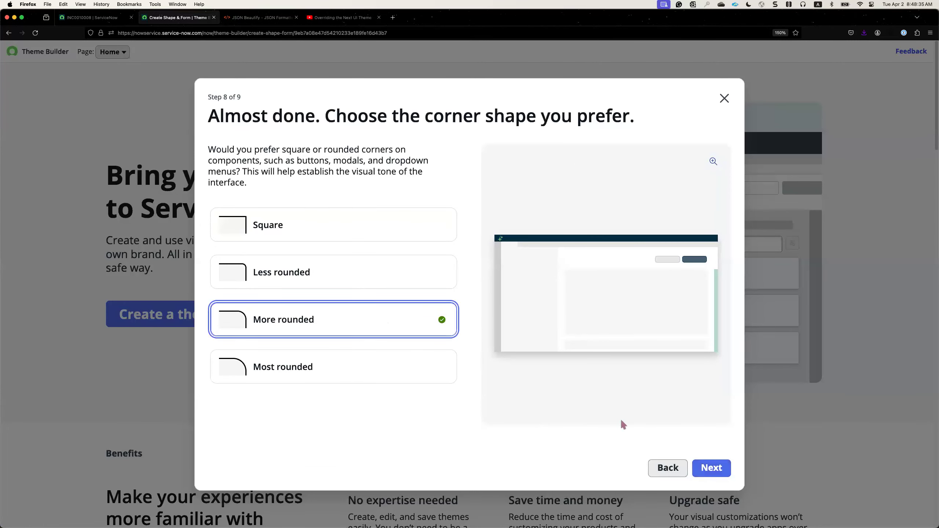
{"action": "left_click", "coordinate": [710, 469]}
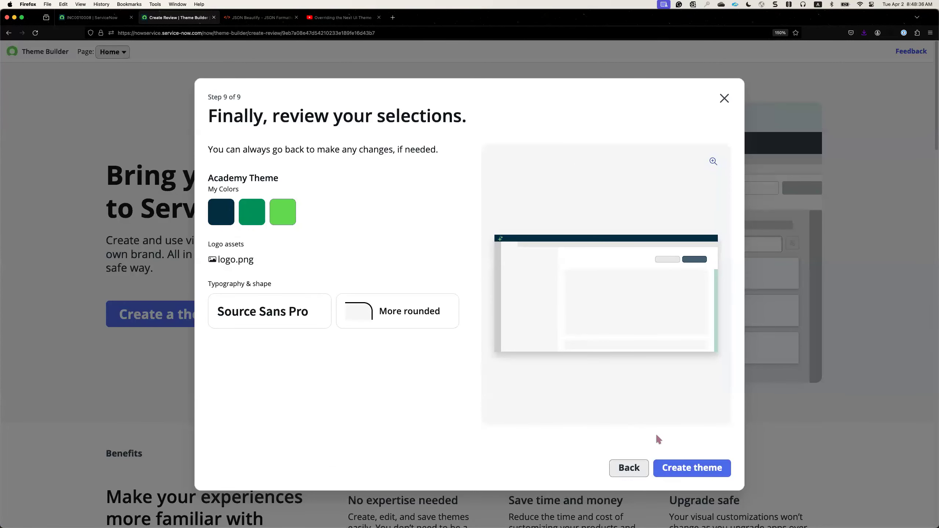
{"action": "left_click", "coordinate": [672, 468]}
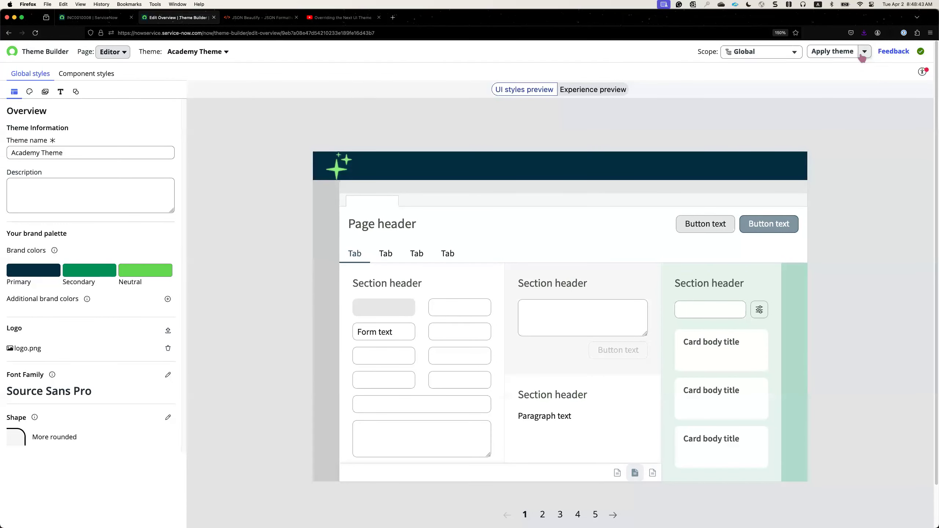
Apply Academy Theme to web and mobile experiences.
{"action": "left_click", "coordinate": [862, 53]}
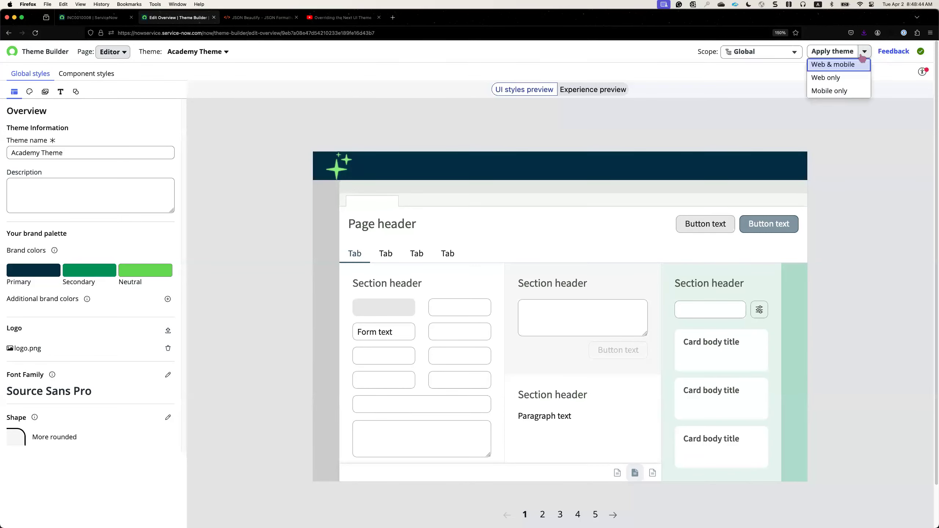
{"action": "left_click", "coordinate": [838, 66]}
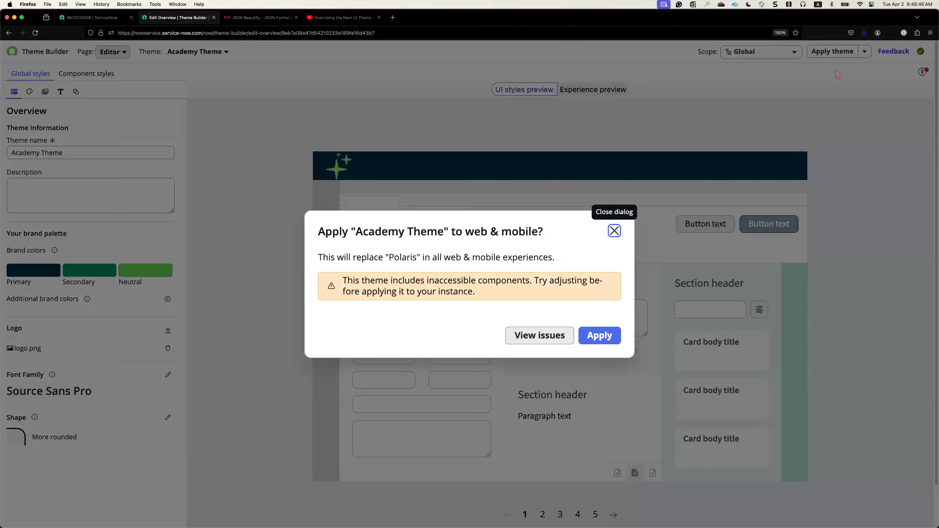
{"action": "left_click", "coordinate": [600, 338]}
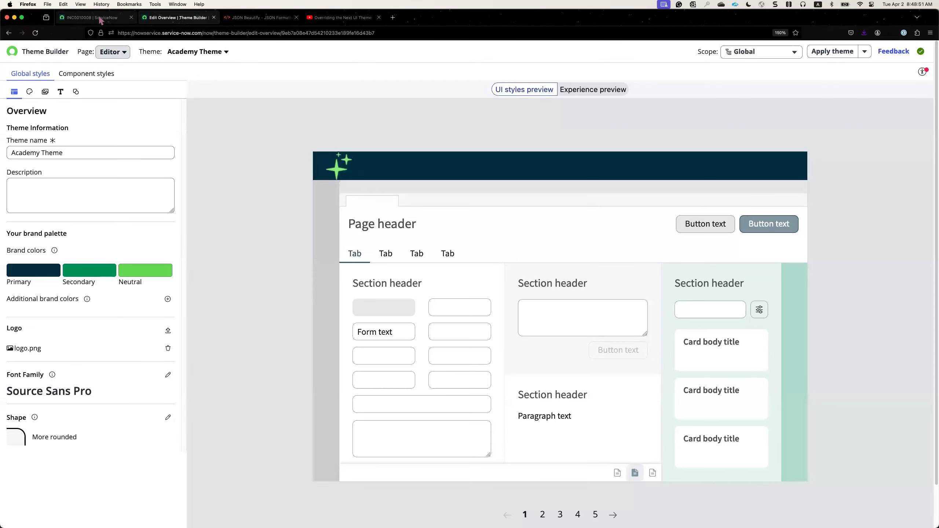
{"action": "left_click", "coordinate": [864, 51]}
{"action": "left_click", "coordinate": [839, 65]}
{"action": "left_click", "coordinate": [623, 85]}
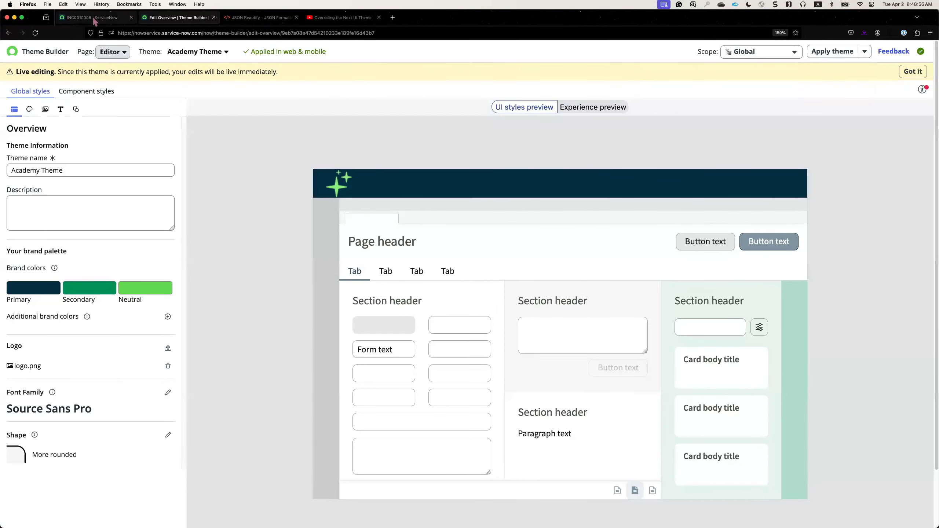
Switch back to the browser tab with the incident and open the ServiceNow home page.
{"action": "left_click", "coordinate": [95, 17]}
{"action": "left_click", "coordinate": [37, 59]}
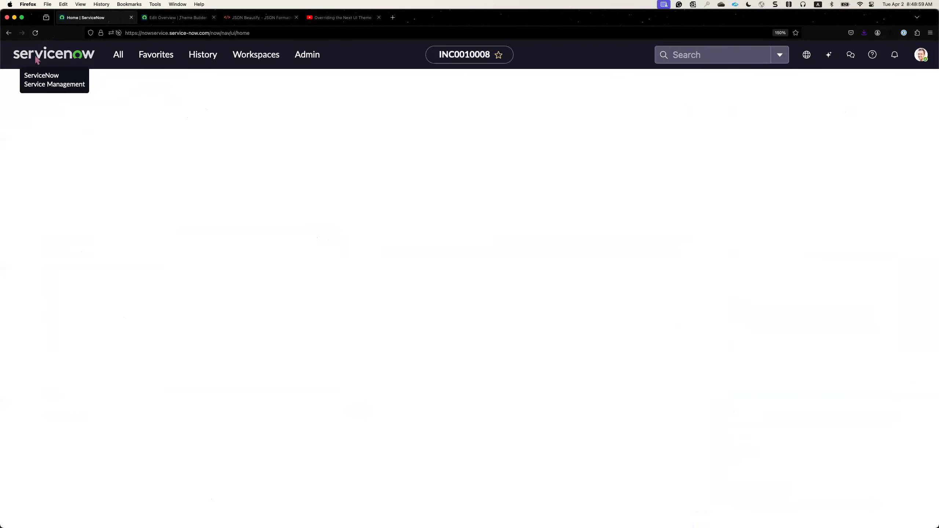
Reload the home page with the new theme and review the incident summary in the Now Assist panel.
{"action": "left_click", "coordinate": [36, 35]}
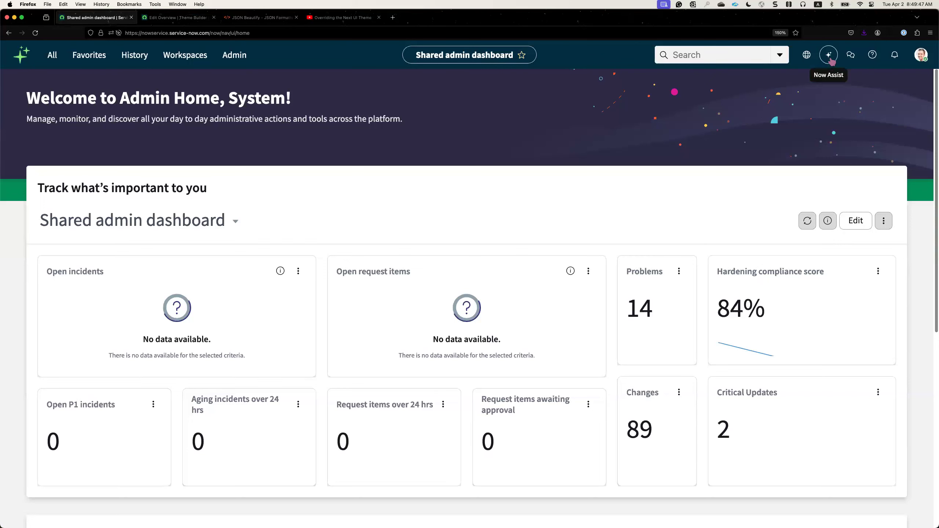
{"action": "left_click", "coordinate": [832, 61]}
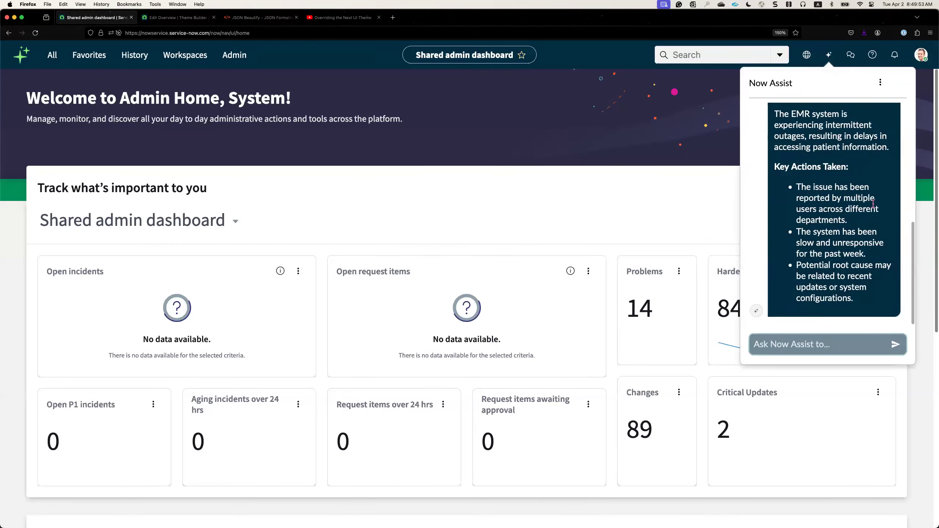
{"action": "scroll", "coordinate": [856, 288], "scroll_direction": "up", "scroll_amount": 3}
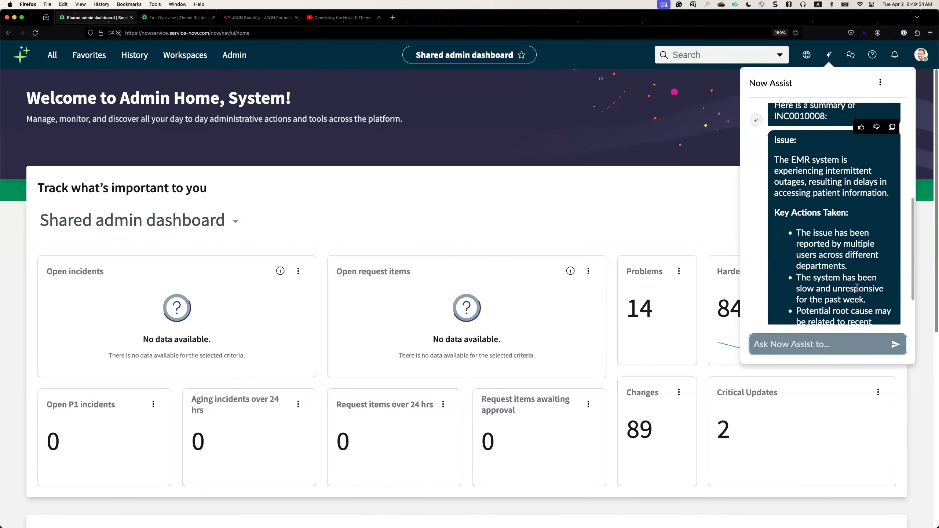
{"action": "scroll", "coordinate": [857, 287], "scroll_direction": "down", "scroll_amount": 3}
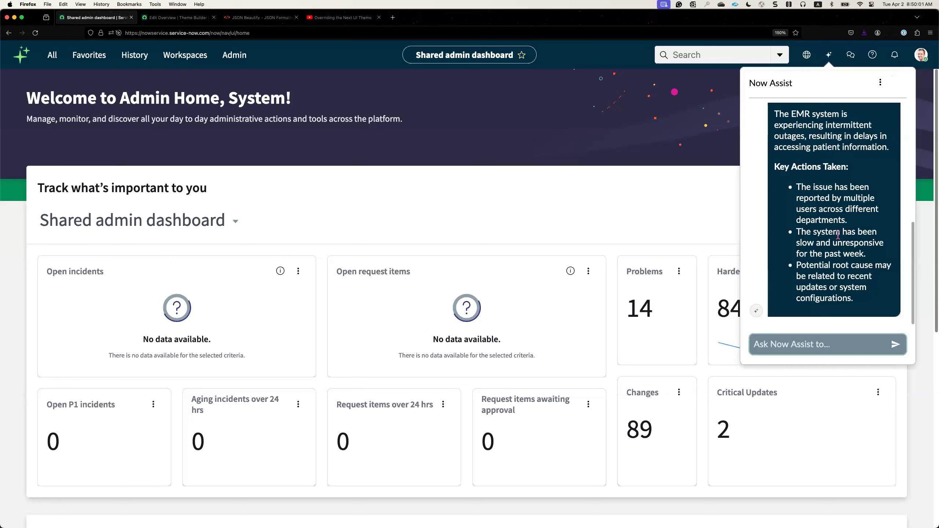
{"action": "scroll", "coordinate": [839, 236], "scroll_direction": "up", "scroll_amount": 1}
{"action": "scroll", "coordinate": [841, 239], "scroll_direction": "down", "scroll_amount": 1}
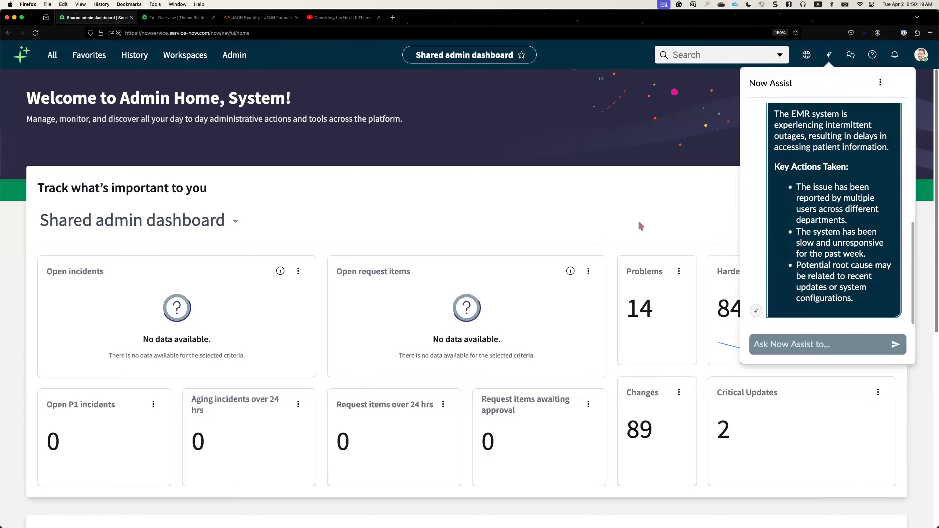
Find the Themes list by filtering for "theme", and open the Colors style of Academy Theme.
{"action": "left_click", "coordinate": [51, 59]}
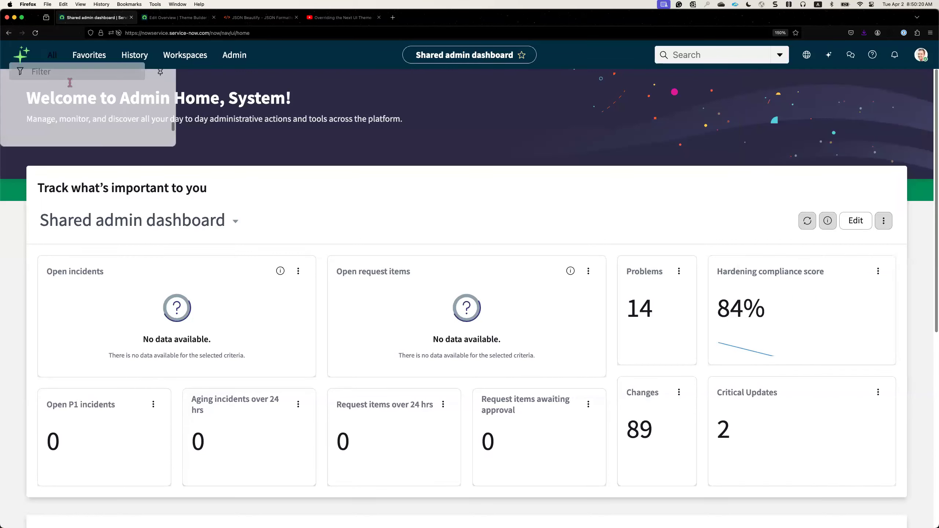
{"action": "type", "text": "theme"}
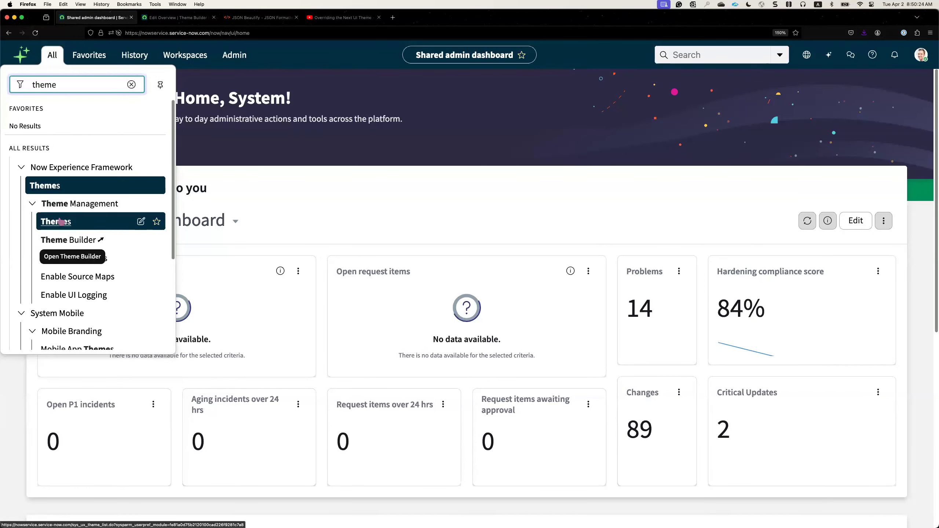
{"action": "left_click", "coordinate": [66, 224]}
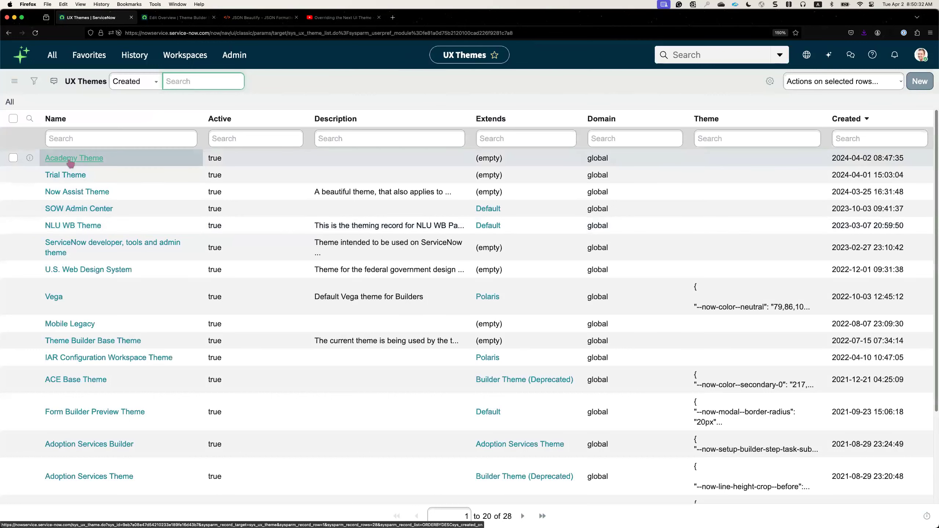
{"action": "left_click", "coordinate": [70, 159]}
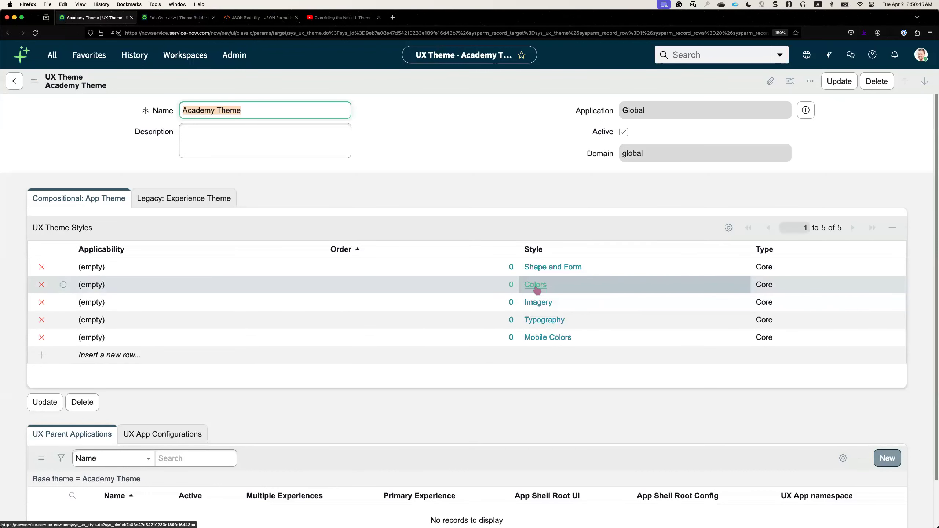
{"action": "left_click", "coordinate": [536, 285]}
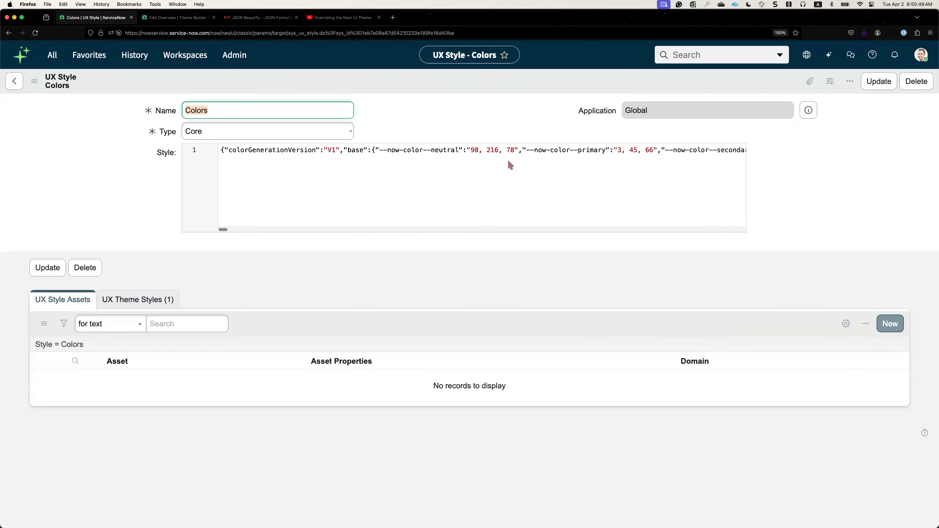
Copy the entire Style JSON from the Colors record into JSON Beautify and format it with 2 Tab Space indentation.
{"action": "left_click", "coordinate": [508, 152]}
{"action": "key", "text": "super+a"}
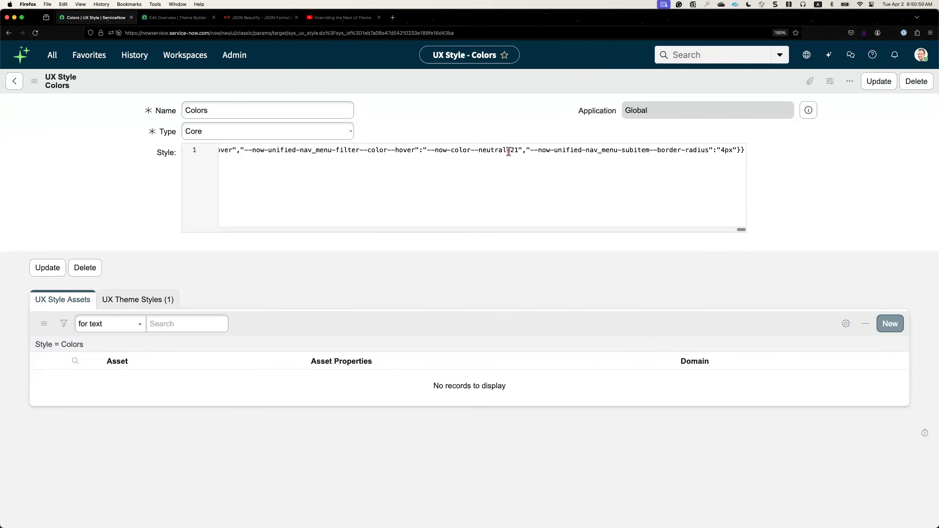
{"action": "key", "text": "super+a"}
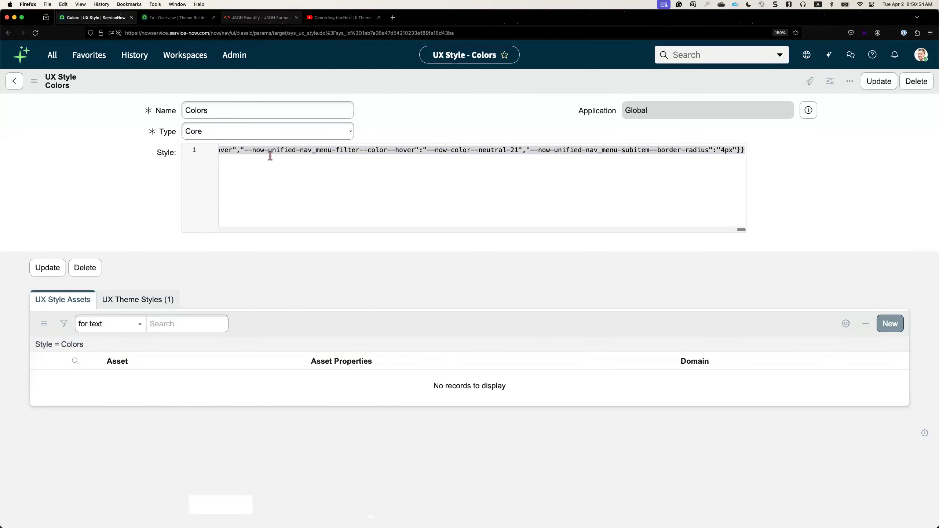
{"action": "left_click", "coordinate": [260, 18]}
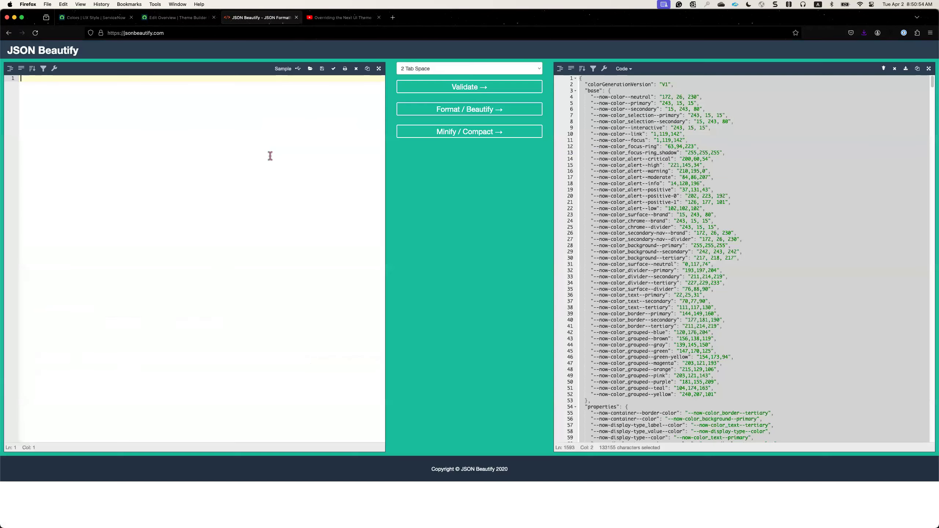
{"action": "key", "text": "super+v"}
{"action": "left_click", "coordinate": [439, 88]}
{"action": "left_click", "coordinate": [459, 129]}
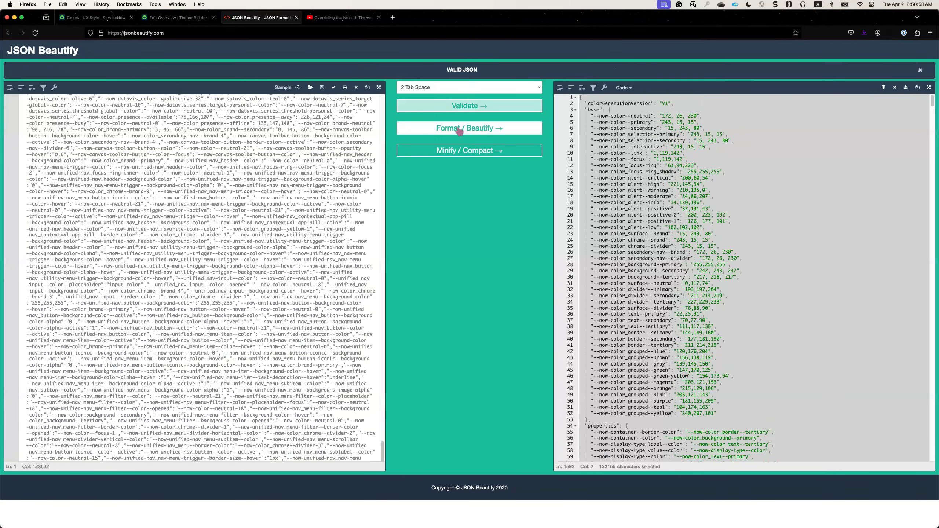
{"action": "left_click", "coordinate": [521, 113]}
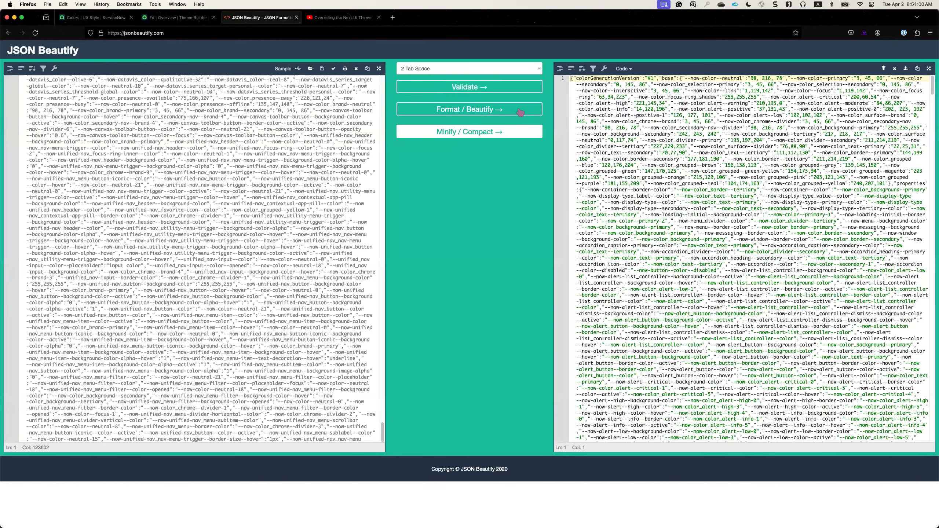
Replace the Style content of the Colors record with the beautified JSON and return to its first line.
{"action": "left_click", "coordinate": [644, 139]}
{"action": "key", "text": "super+a"}
{"action": "key", "text": "super+c"}
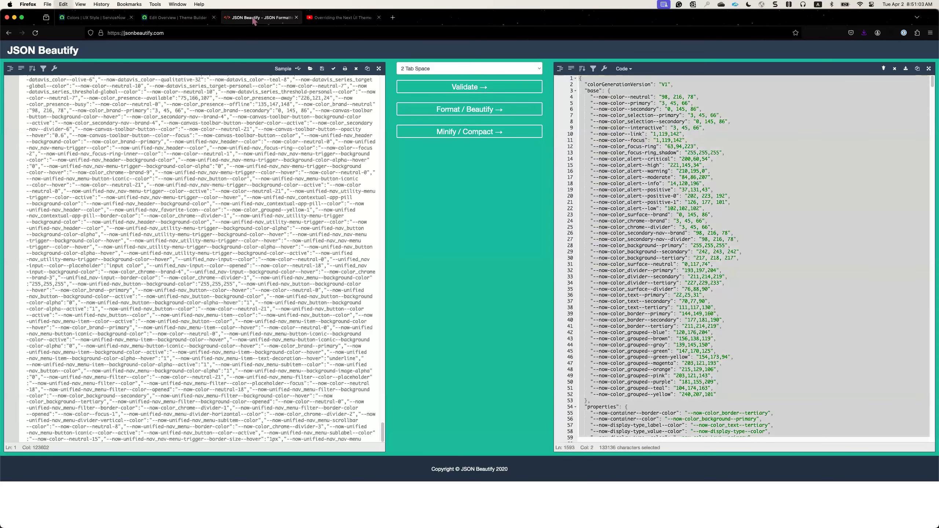
{"action": "left_click", "coordinate": [118, 19]}
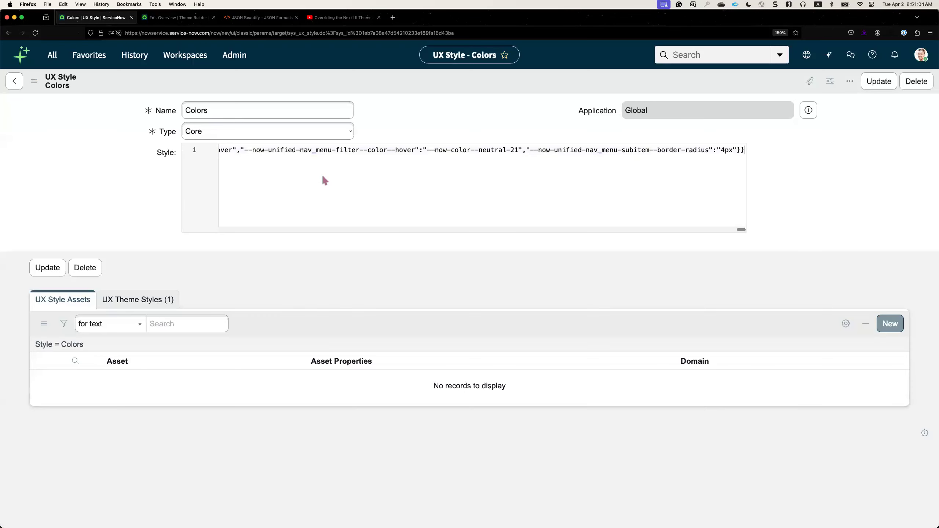
{"action": "key", "text": "super+a"}
{"action": "key", "text": "super+v"}
{"action": "scroll", "coordinate": [355, 214], "scroll_direction": "up", "scroll_amount": 20}
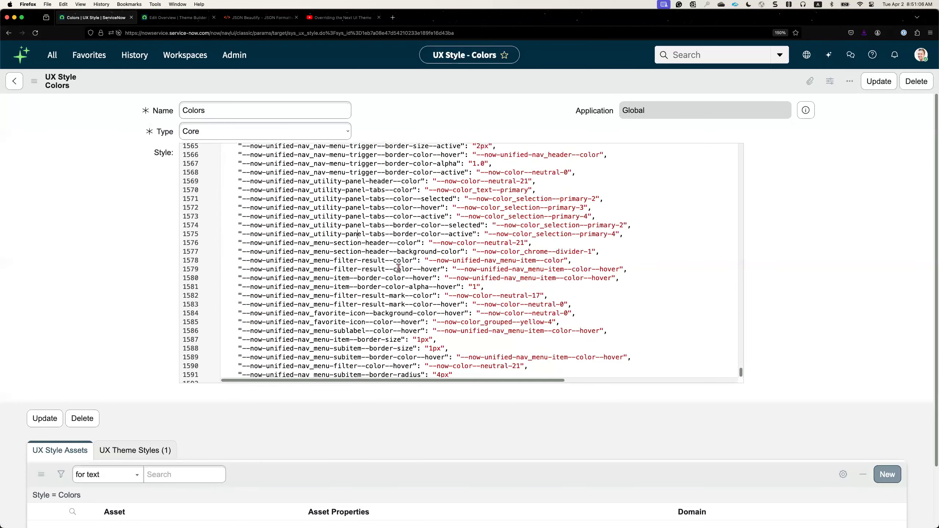
{"action": "scroll", "coordinate": [399, 268], "scroll_direction": "up", "scroll_amount": 20}
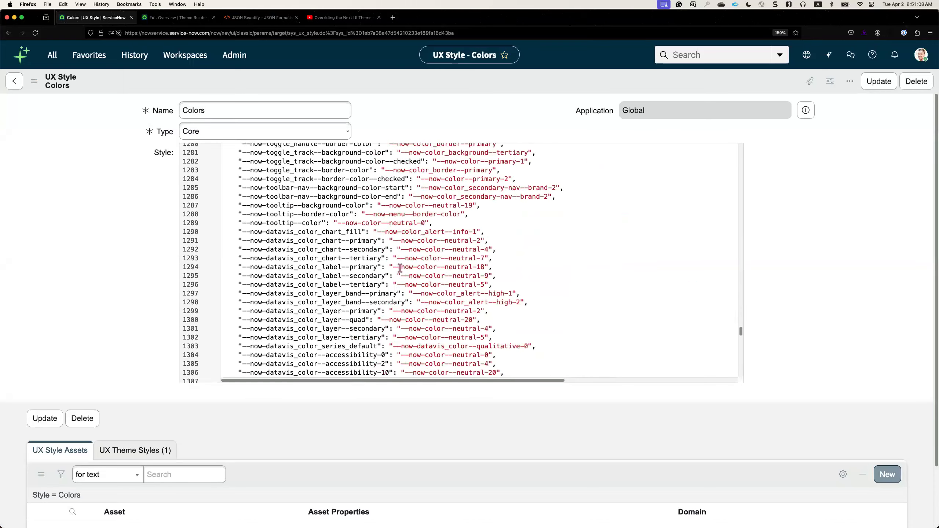
{"action": "scroll", "coordinate": [400, 268], "scroll_direction": "up", "scroll_amount": 10}
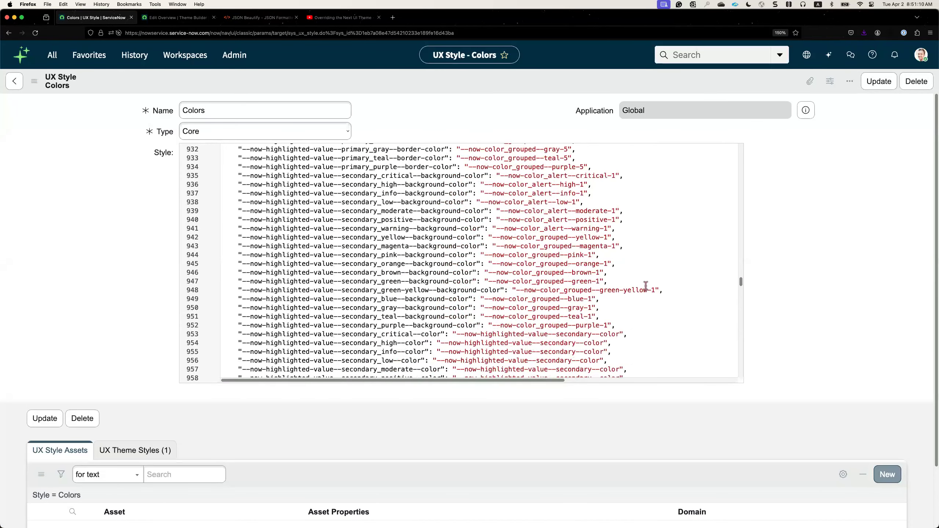
{"action": "left_click_drag", "start_coordinate": [741, 277], "coordinate": [741, 155]}
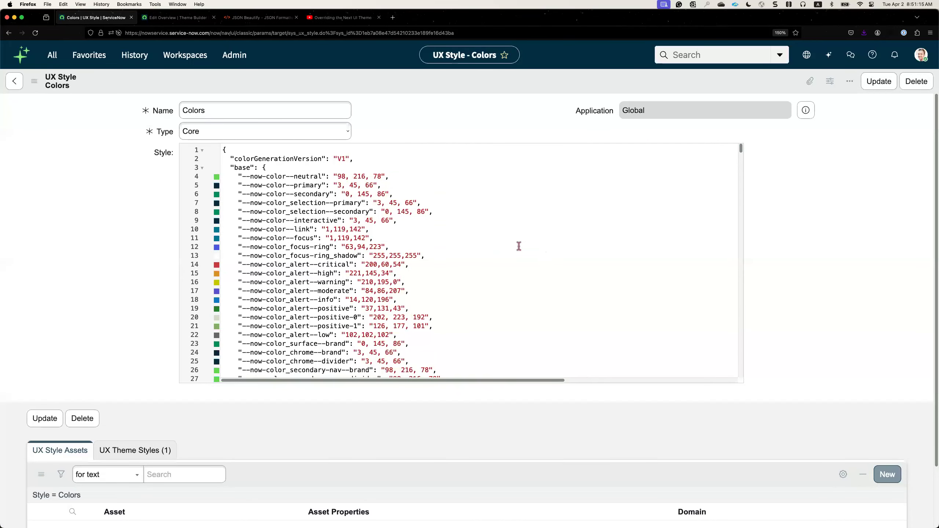
{"action": "left_click", "coordinate": [516, 248]}
Show the YouTube video "Overriding the Next UI Theme" and return to the Colors style record.
{"action": "left_click", "coordinate": [331, 19]}
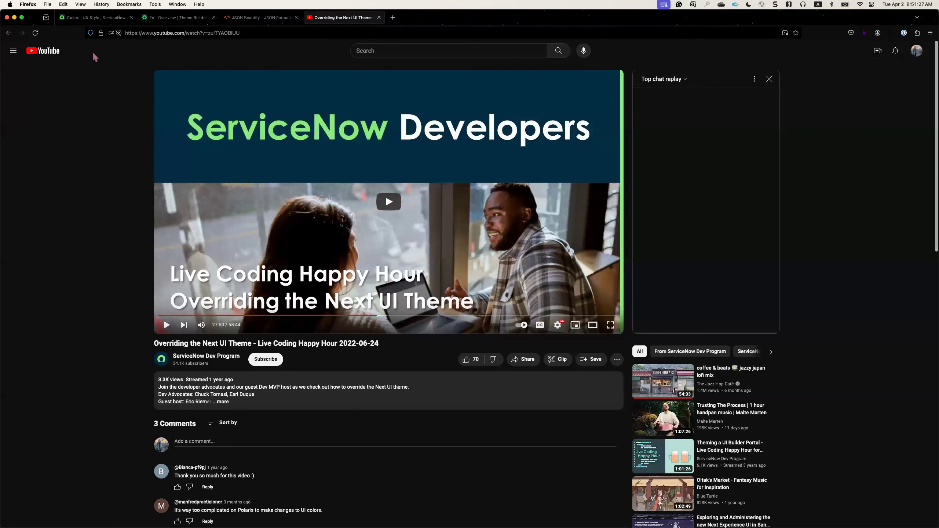
{"action": "left_click", "coordinate": [104, 24]}
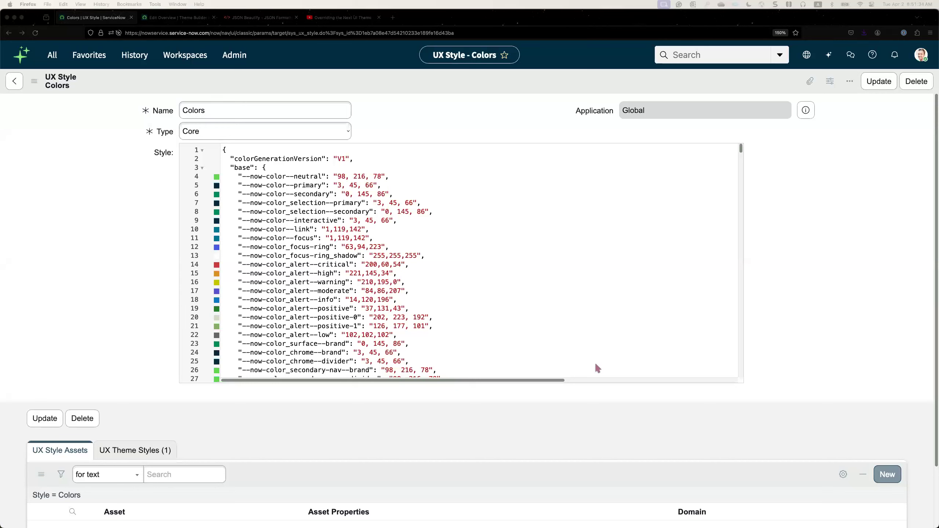
{"action": "left_click", "coordinate": [461, 319]}
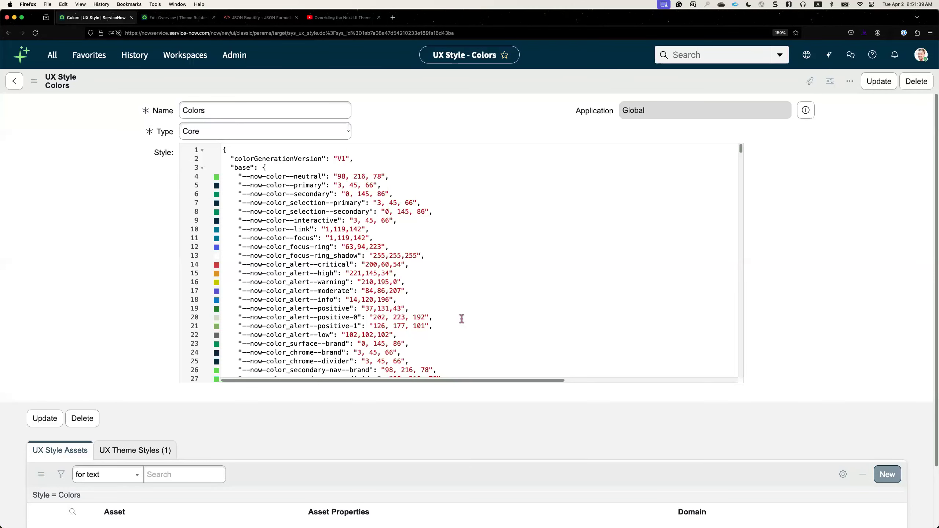
Open Now Assist, pin it beside the Colors record, and highlight the --now-color_alert--info variable name in the Style JSON.
{"action": "left_click", "coordinate": [829, 54]}
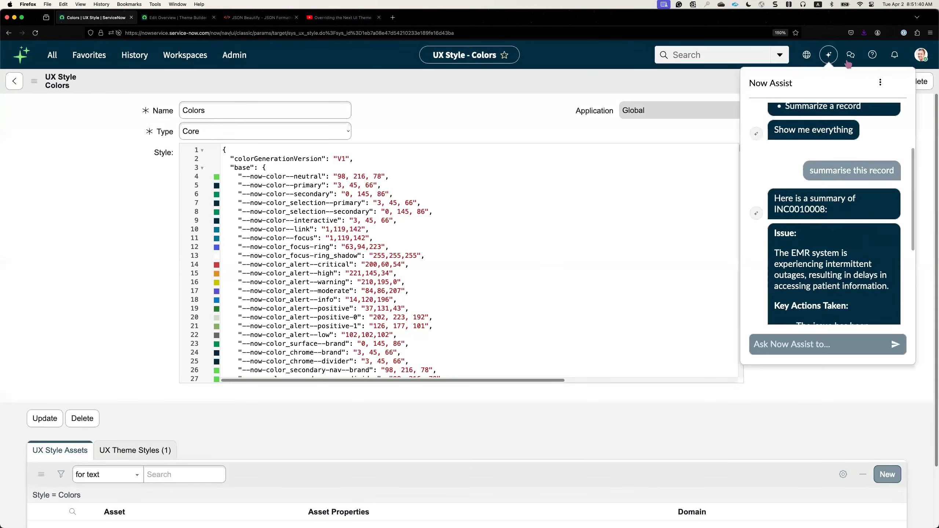
{"action": "left_click", "coordinate": [899, 82]}
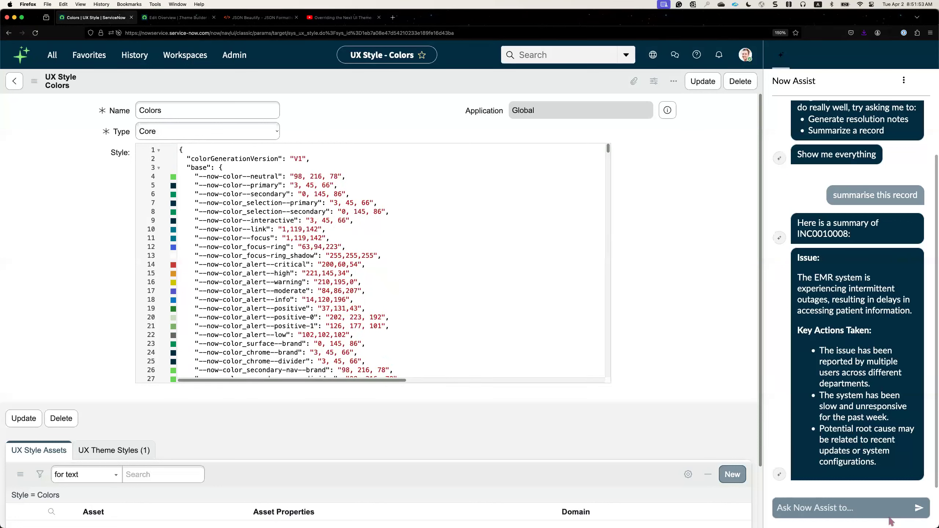
{"action": "left_click_drag", "start_coordinate": [293, 299], "coordinate": [203, 300]}
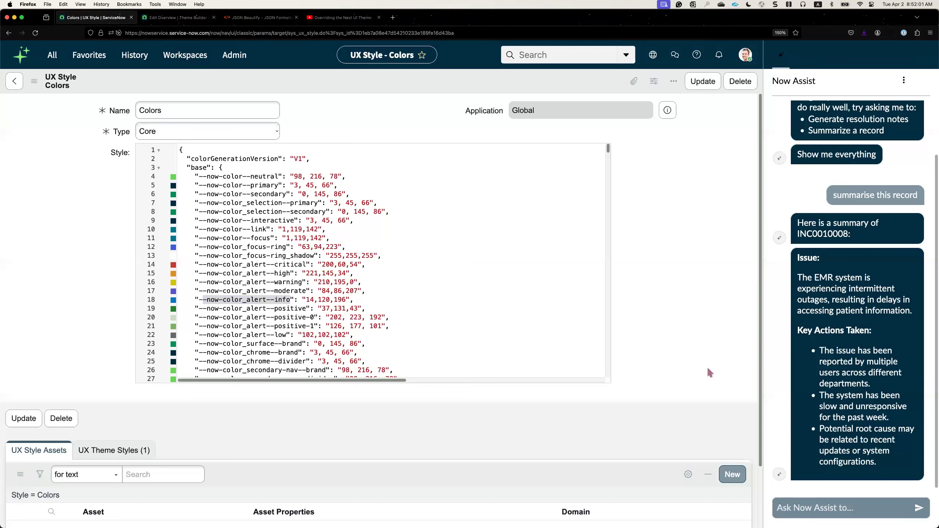
Open the browser's page inspector and pick the "Ask Now Assist to..." text input for inspection.
{"action": "right_click", "coordinate": [714, 390]}
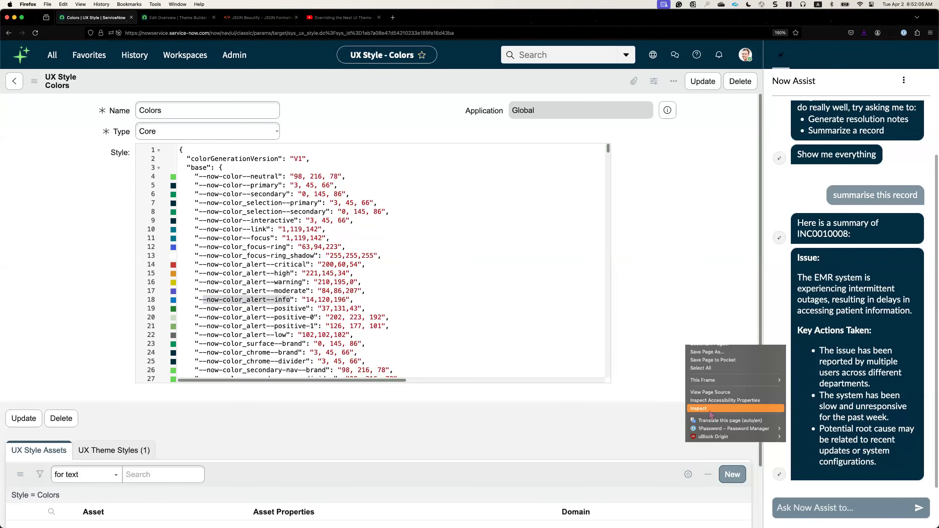
{"action": "left_click", "coordinate": [710, 410]}
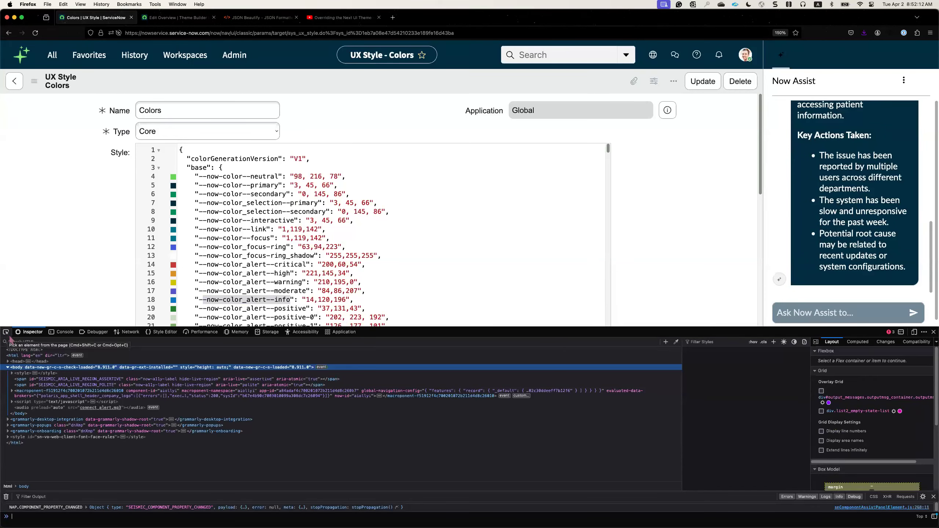
{"action": "left_click", "coordinate": [6, 332]}
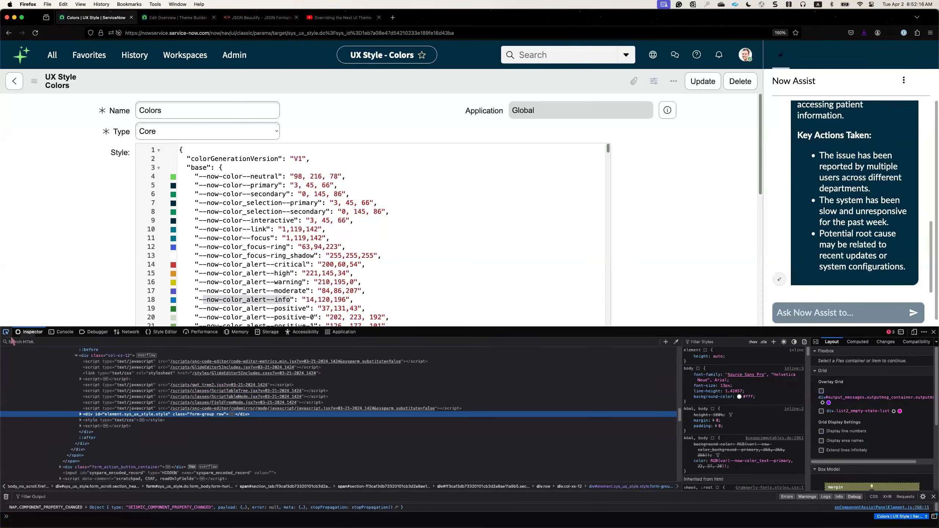
{"action": "left_click", "coordinate": [5, 332]}
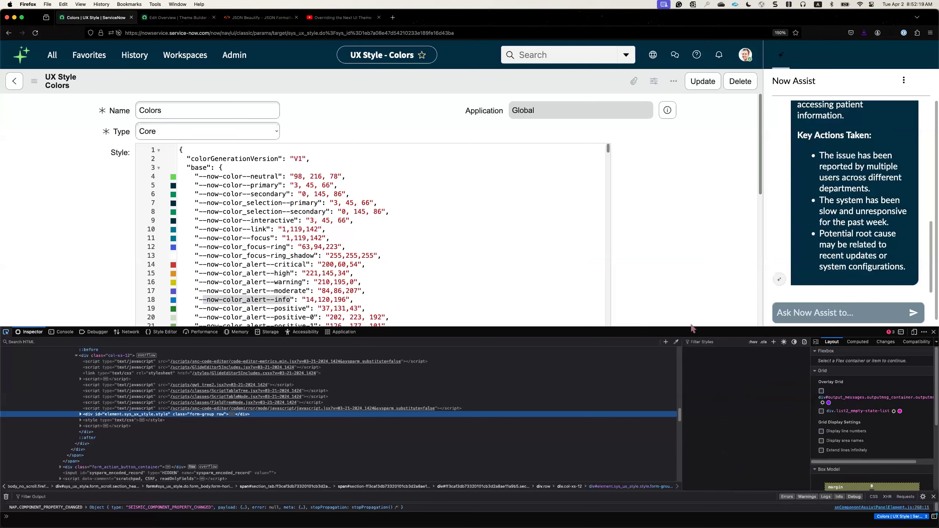
{"action": "left_click", "coordinate": [829, 312]}
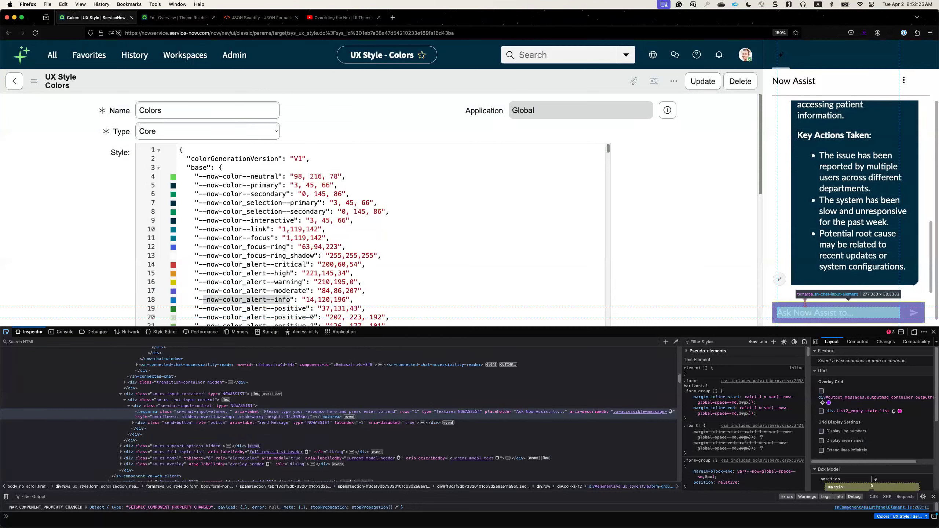
{"action": "left_click", "coordinate": [805, 303]}
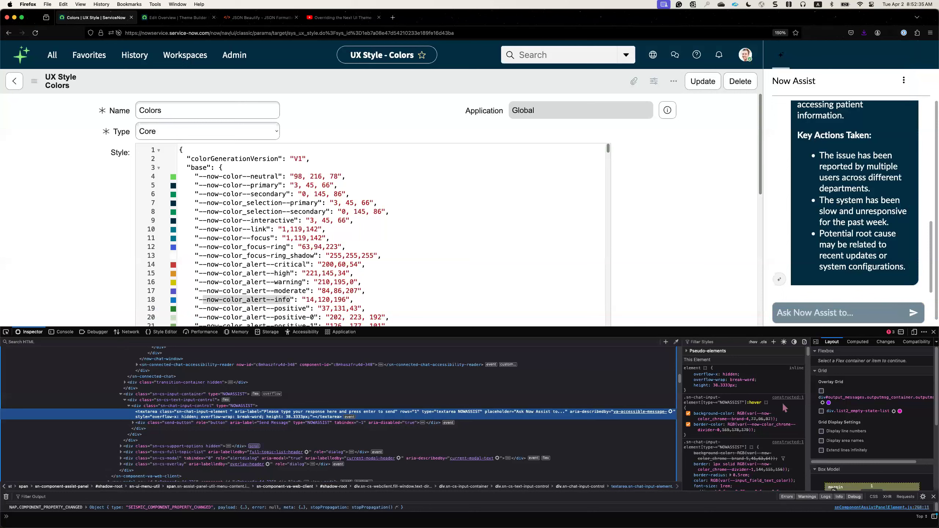
Examine the background and border color variables in the Now Assist chat input's hover rule.
{"action": "scroll", "coordinate": [722, 414], "scroll_direction": "down", "scroll_amount": 1}
{"action": "mouse_move", "coordinate": [721, 413]}
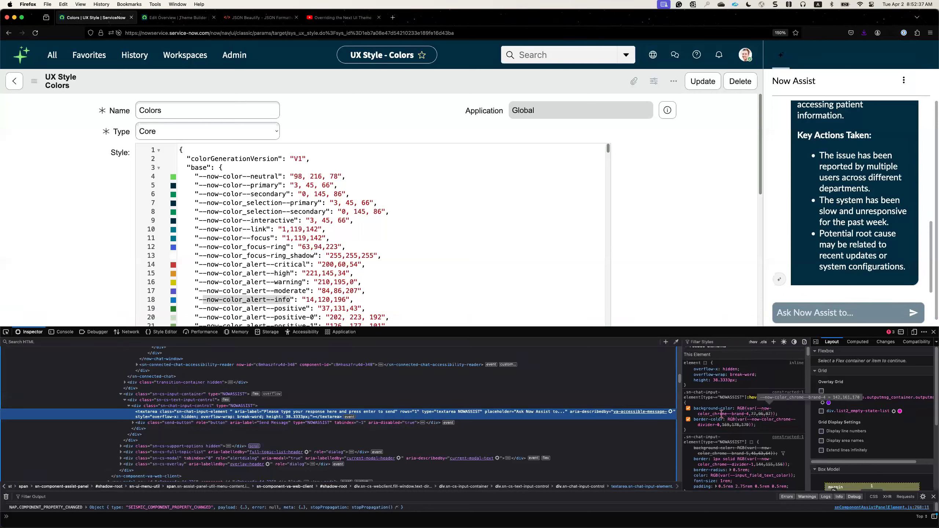
{"action": "scroll", "coordinate": [792, 420], "scroll_direction": "down", "scroll_amount": 3}
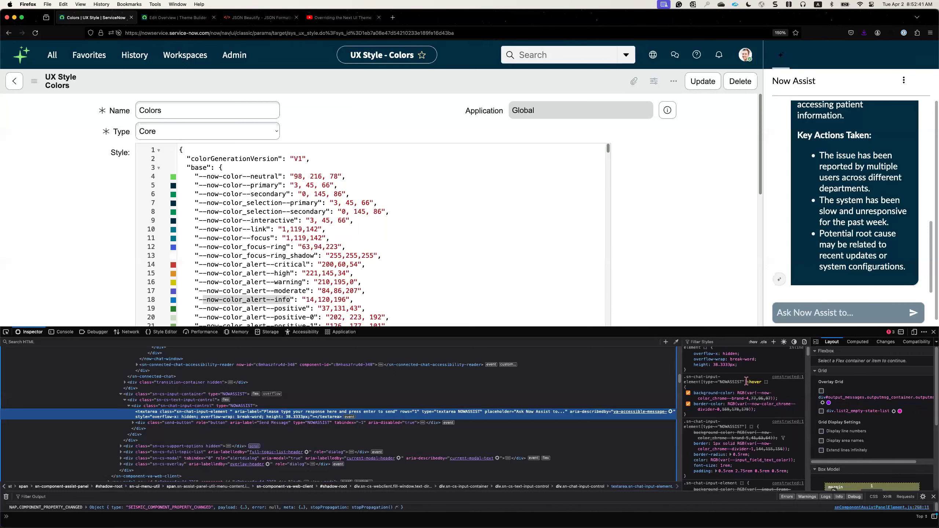
Examine the chat input's hover selector and its other style rules in the inspector.
{"action": "left_click_drag", "start_coordinate": [747, 381], "coordinate": [762, 387]}
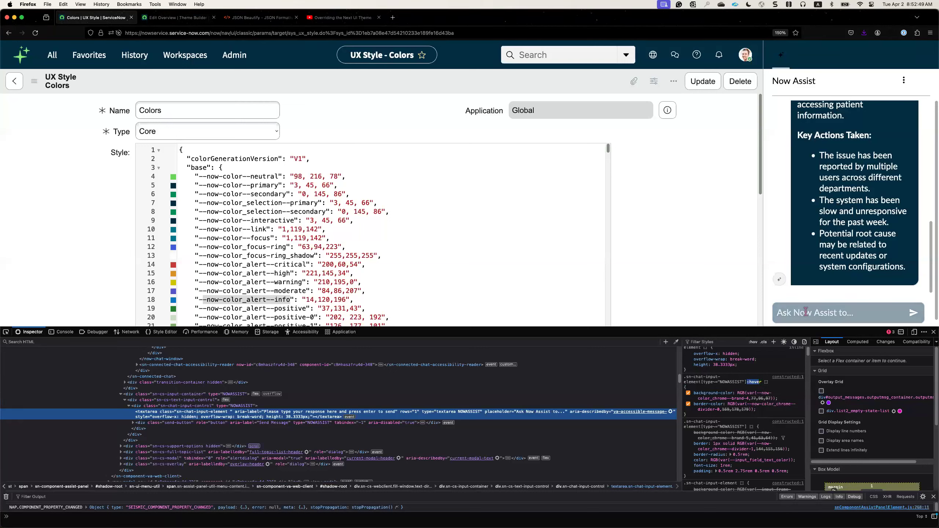
{"action": "scroll", "coordinate": [760, 395], "scroll_direction": "down", "scroll_amount": 2}
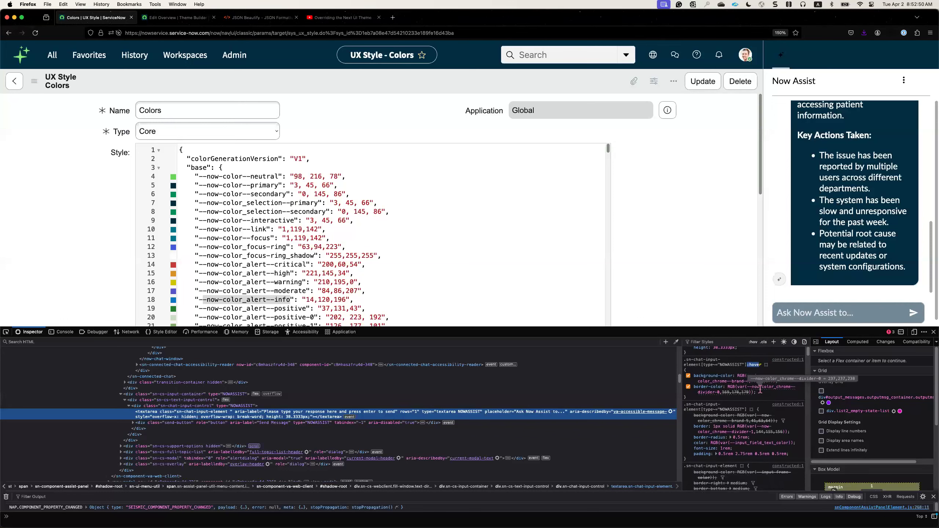
{"action": "scroll", "coordinate": [757, 421], "scroll_direction": "down", "scroll_amount": 6}
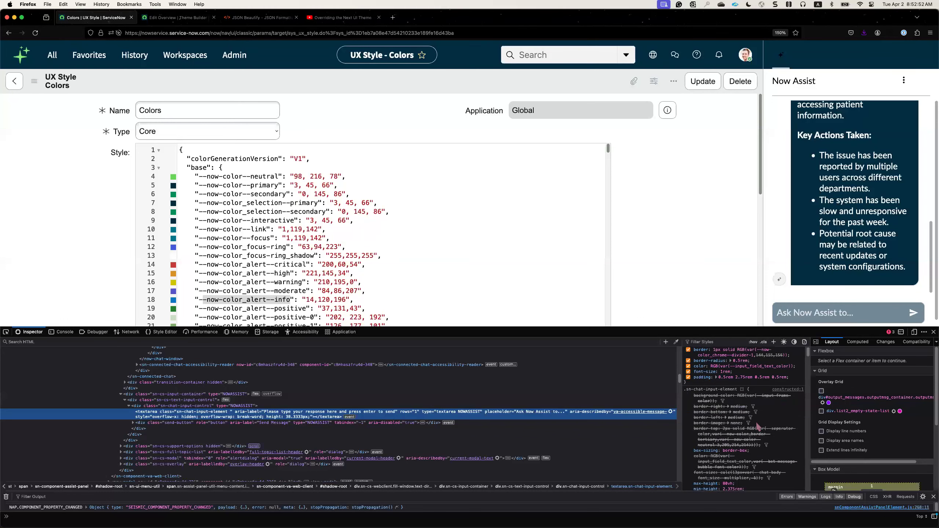
{"action": "scroll", "coordinate": [756, 421], "scroll_direction": "down", "scroll_amount": 8}
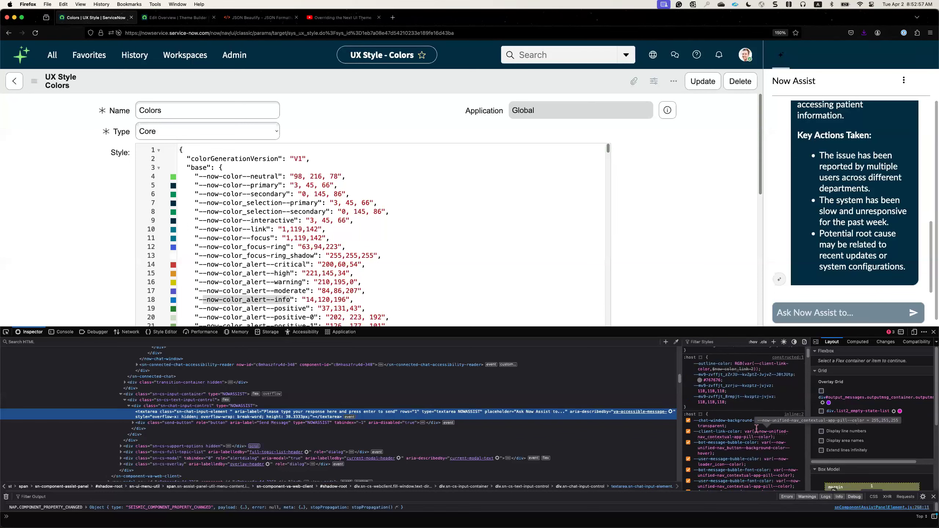
{"action": "scroll", "coordinate": [756, 425], "scroll_direction": "down", "scroll_amount": 1}
{"action": "scroll", "coordinate": [757, 429], "scroll_direction": "up", "scroll_amount": 5}
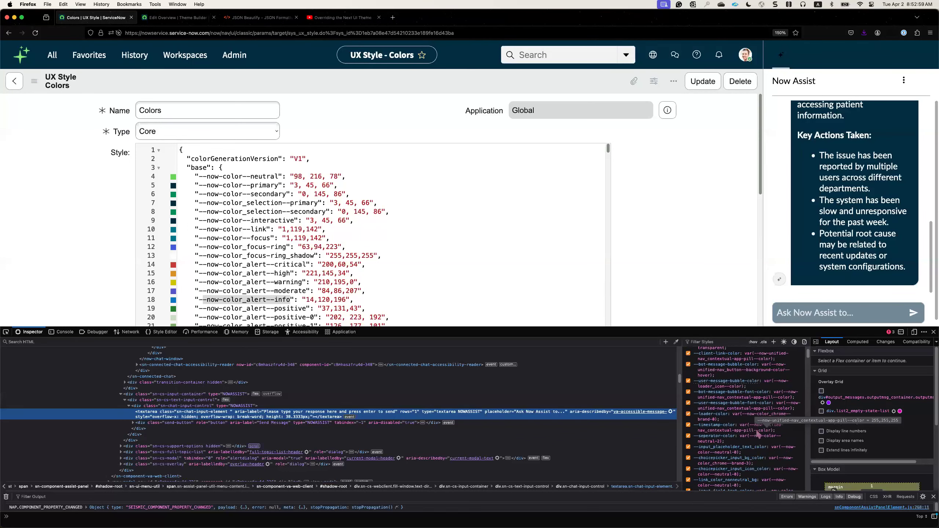
{"action": "scroll", "coordinate": [756, 433], "scroll_direction": "up", "scroll_amount": 5}
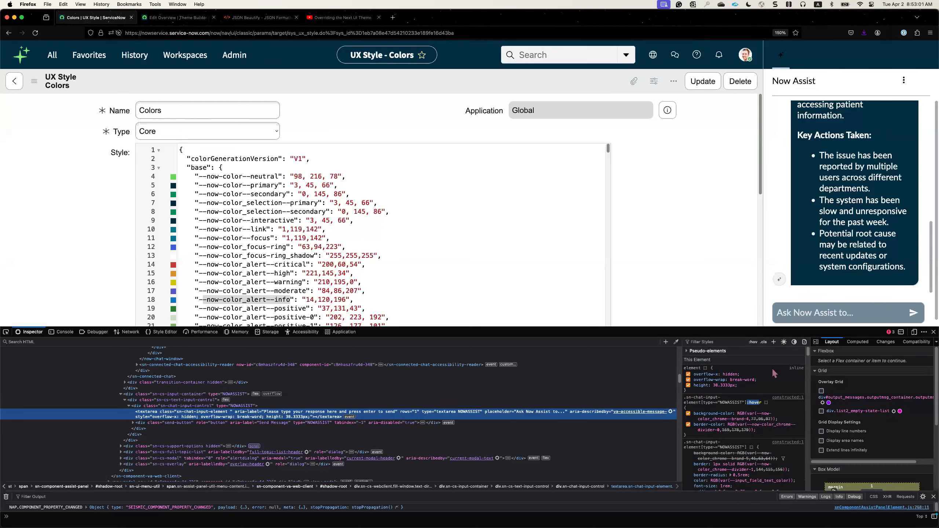
{"action": "scroll", "coordinate": [791, 451], "scroll_direction": "down", "scroll_amount": 1}
{"action": "scroll", "coordinate": [787, 454], "scroll_direction": "down", "scroll_amount": 1}
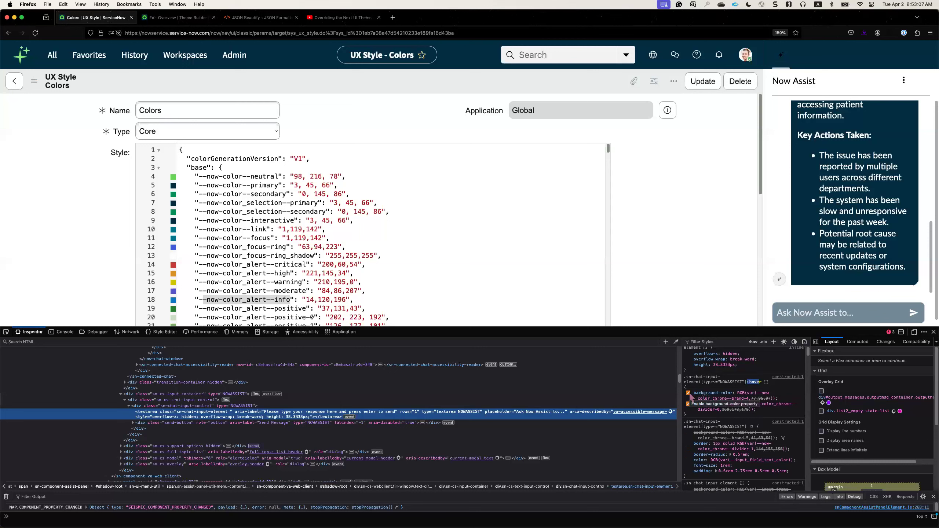
{"action": "scroll", "coordinate": [736, 407], "scroll_direction": "up", "scroll_amount": 1}
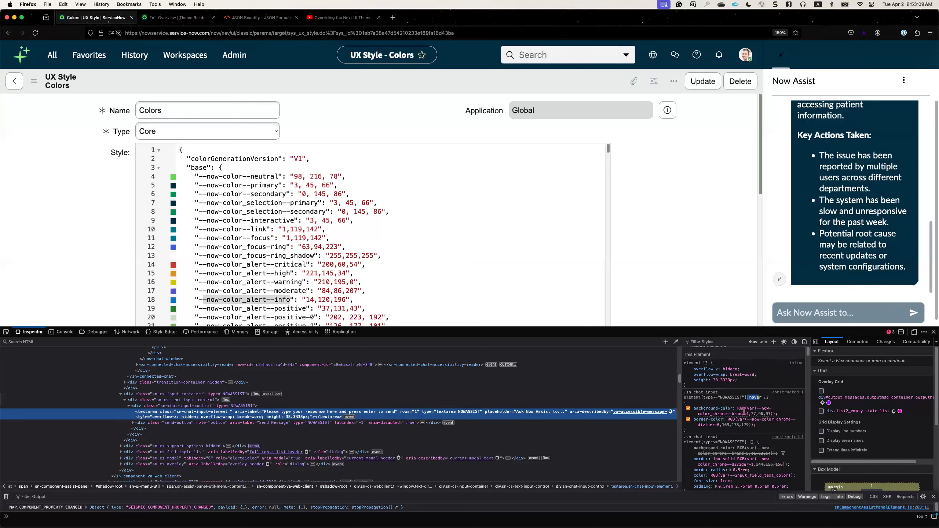
Highlight the hover background's --now-color_chrome--brand variable name in the inspector and locate the matching entry in the Style JSON.
{"action": "mouse_move", "coordinate": [757, 407]}
{"action": "mouse_move", "coordinate": [757, 408]}
{"action": "left_mouse_down"}
{"action": "mouse_move", "coordinate": [763, 413]}
{"action": "mouse_move", "coordinate": [745, 414]}
{"action": "left_mouse_up"}
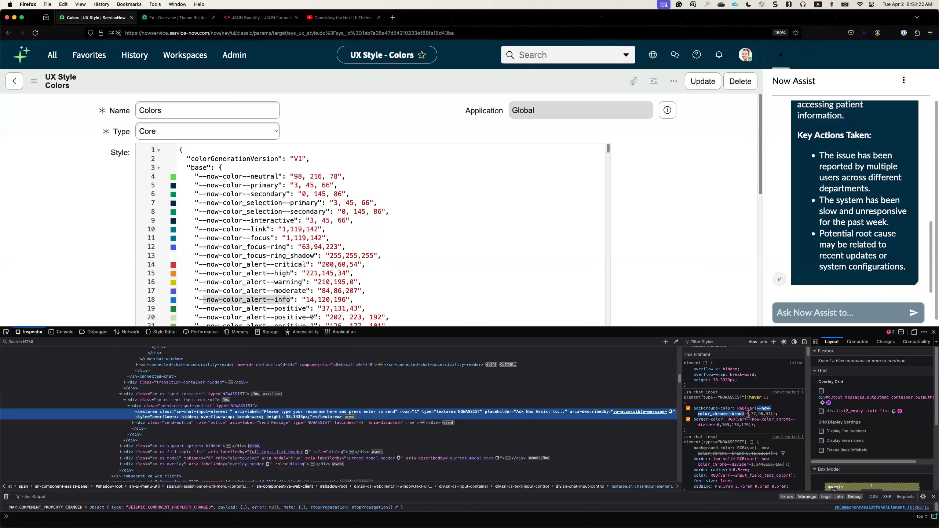
{"action": "scroll", "coordinate": [280, 271], "scroll_direction": "down", "scroll_amount": 3}
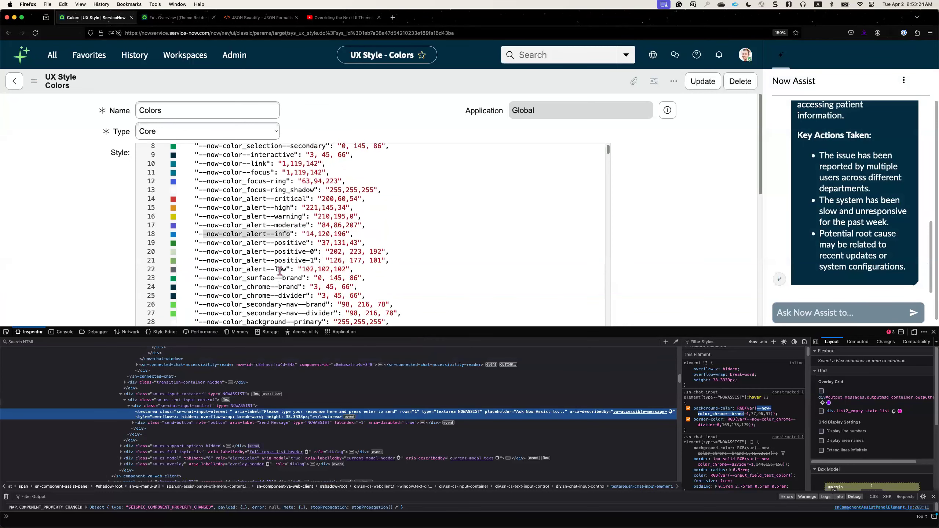
{"action": "scroll", "coordinate": [280, 271], "scroll_direction": "down", "scroll_amount": 2}
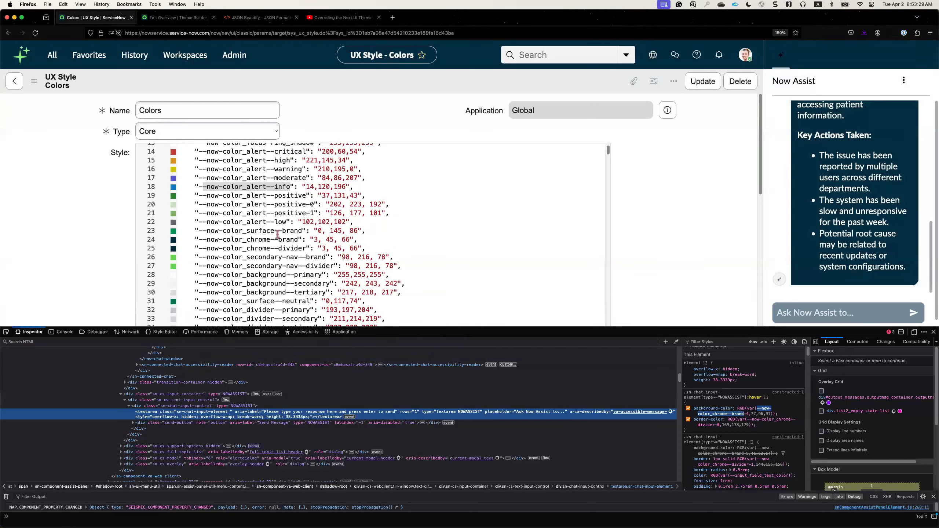
{"action": "mouse_move", "coordinate": [748, 414]}
{"action": "left_click", "coordinate": [288, 187]}
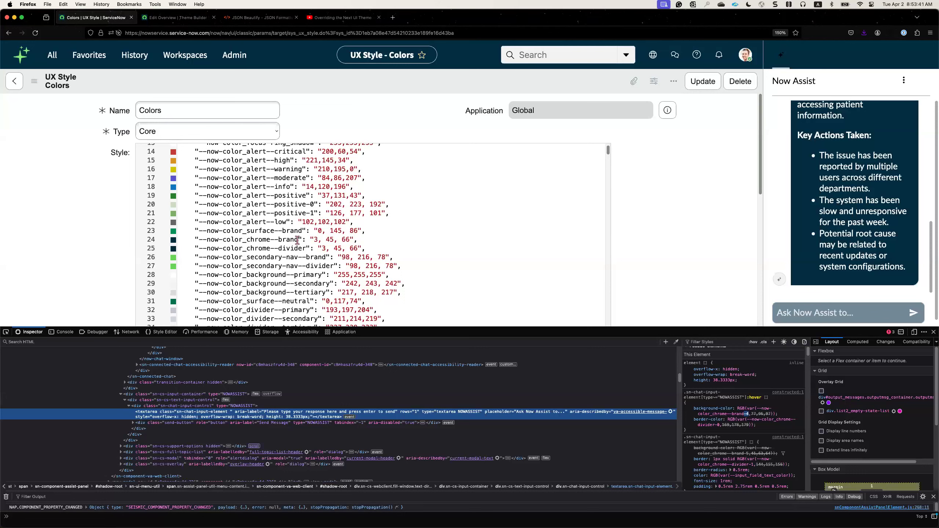
{"action": "left_click_drag", "start_coordinate": [301, 230], "coordinate": [198, 228]}
{"action": "left_click_drag", "start_coordinate": [298, 240], "coordinate": [199, 239]}
Close the page inspector and set --now-color_chrome--brand in the Style JSON to "255, 200, 50".
{"action": "triple_click", "coordinate": [375, 237]}
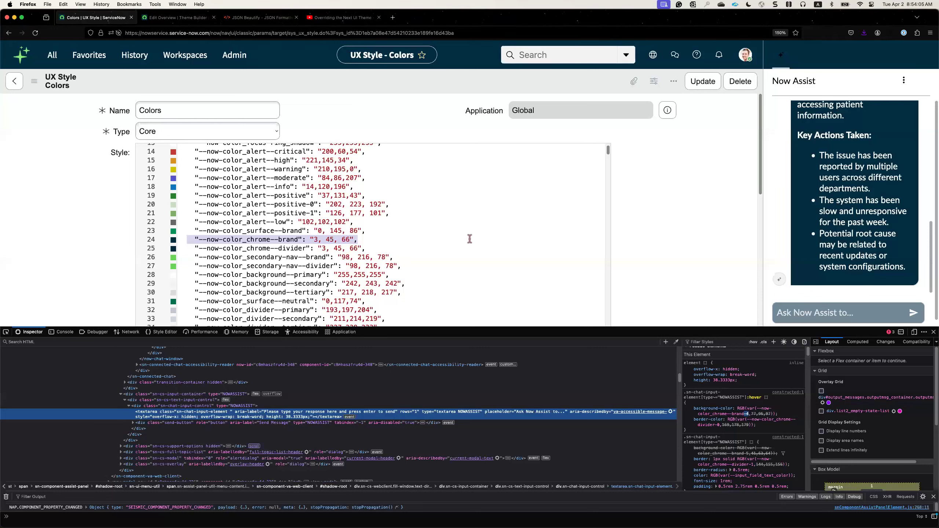
{"action": "left_click", "coordinate": [933, 332]}
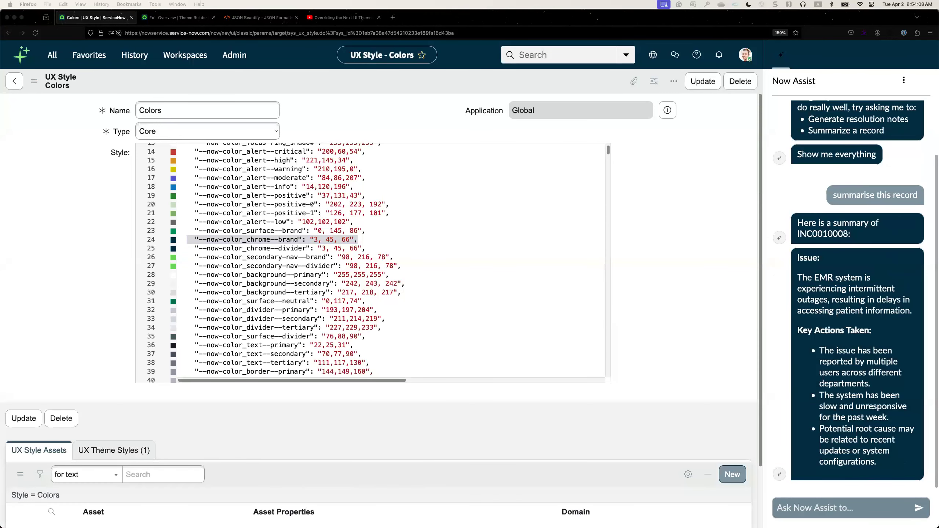
{"action": "left_click", "coordinate": [308, 245]}
{"action": "type", "text": "\"--now-color_chrome--brand\": \"255, 200, 50\","}
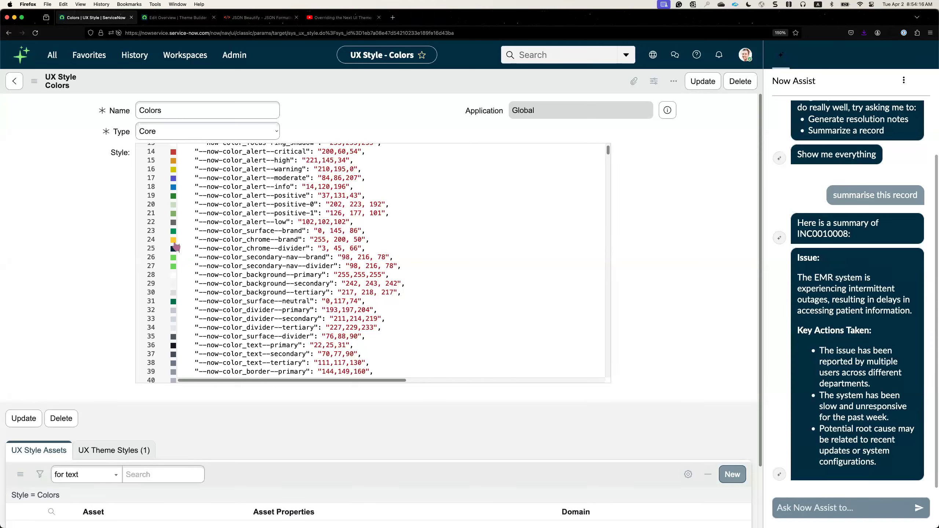
Save the Colors style record, reload the page, and check the color of the Now Assist chat input.
{"action": "right_click", "coordinate": [322, 89]}
{"action": "left_click", "coordinate": [334, 104]}
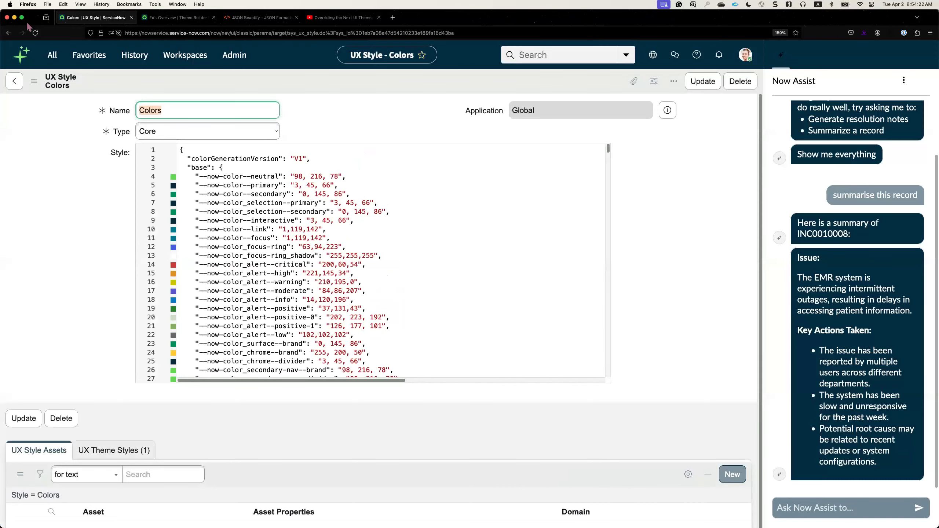
{"action": "left_click", "coordinate": [35, 34]}
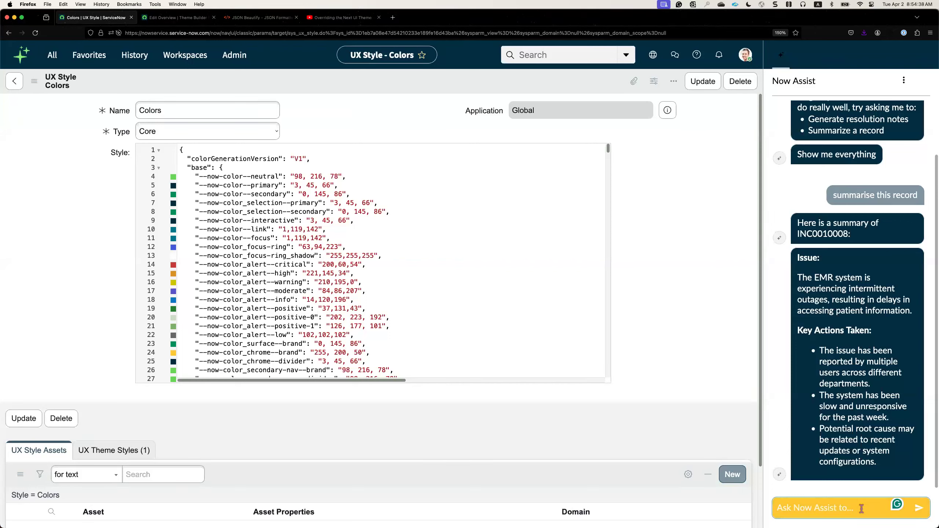
{"action": "left_click", "coordinate": [861, 508]}
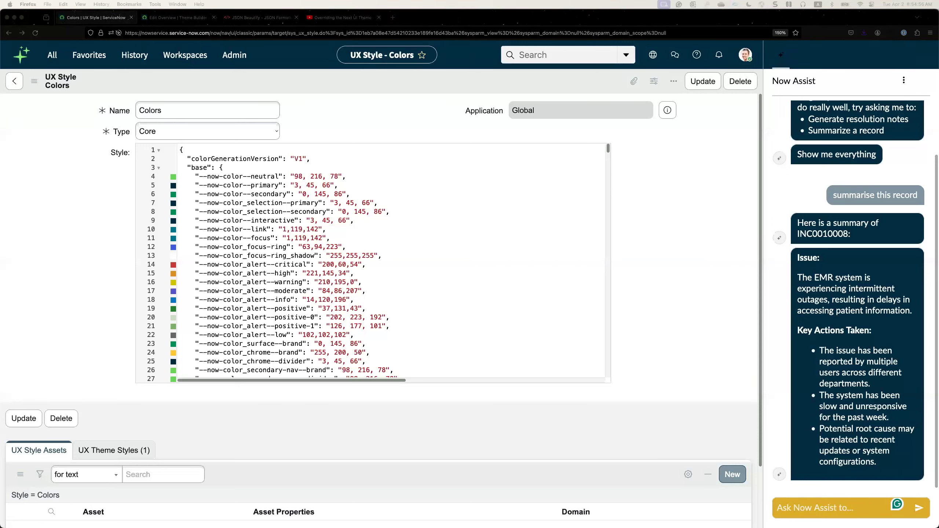
Highlight the base color entries and the --now-color_chrome--brand line in the Style JSON.
{"action": "left_click", "coordinate": [220, 193]}
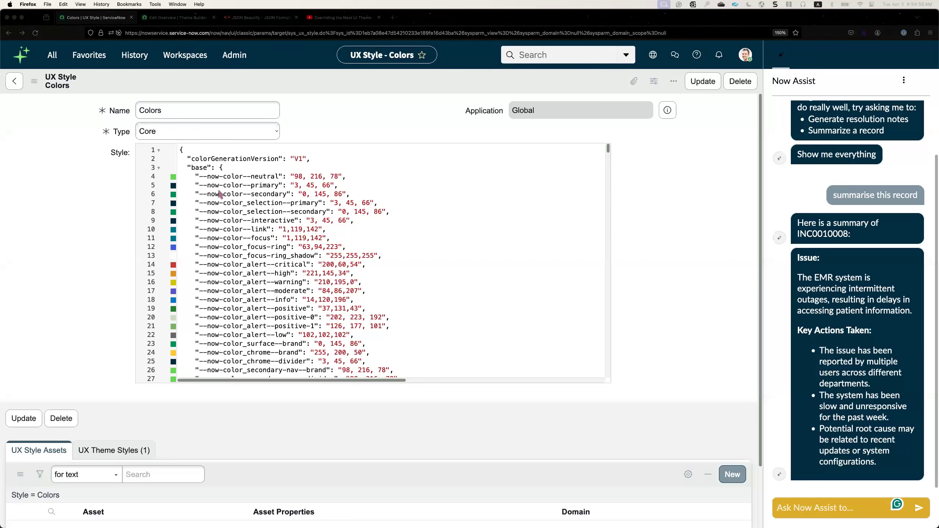
{"action": "left_click_drag", "start_coordinate": [201, 174], "coordinate": [339, 275]}
{"action": "left_click", "coordinate": [391, 273]}
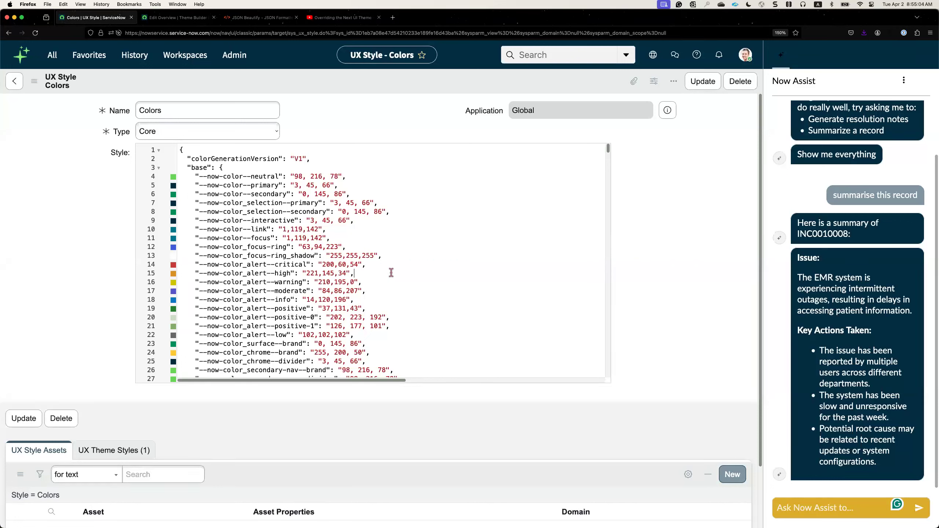
{"action": "left_click_drag", "start_coordinate": [195, 173], "coordinate": [396, 304]}
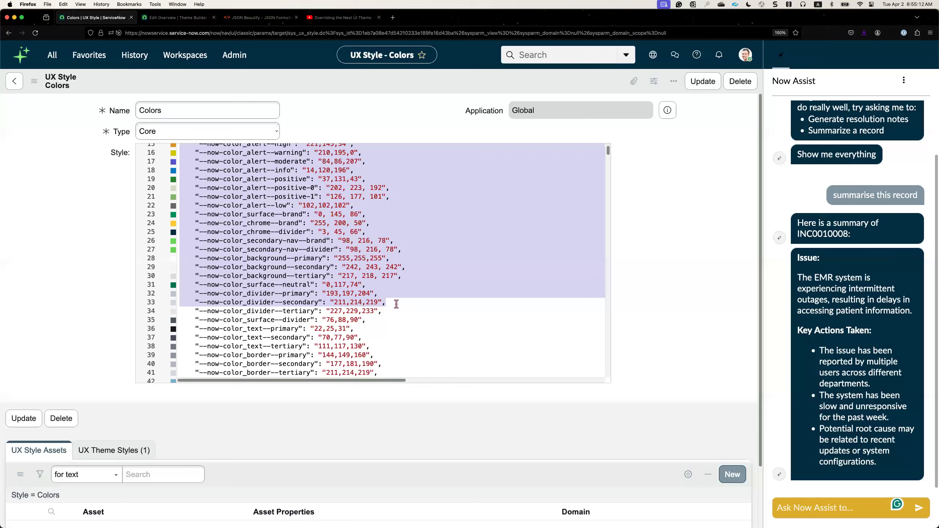
{"action": "left_click", "coordinate": [373, 222]}
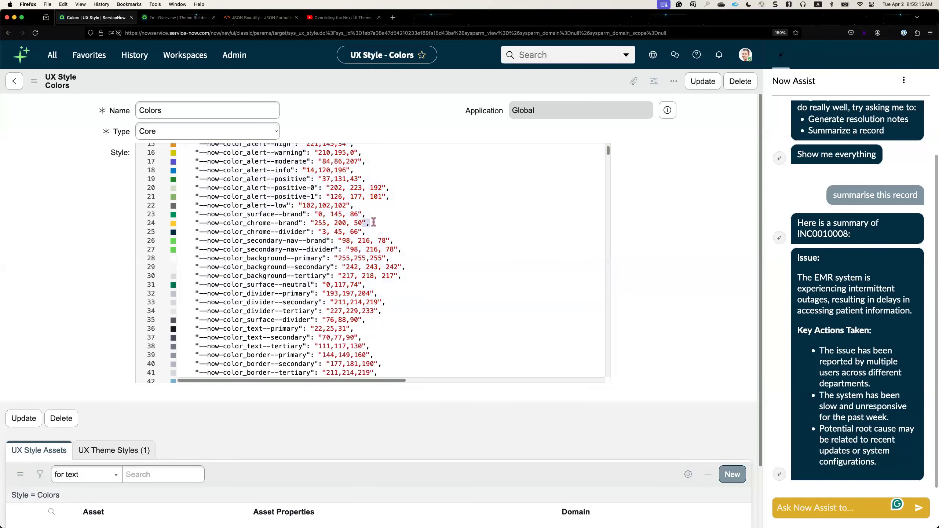
{"action": "scroll", "coordinate": [387, 233], "scroll_direction": "up", "scroll_amount": 3}
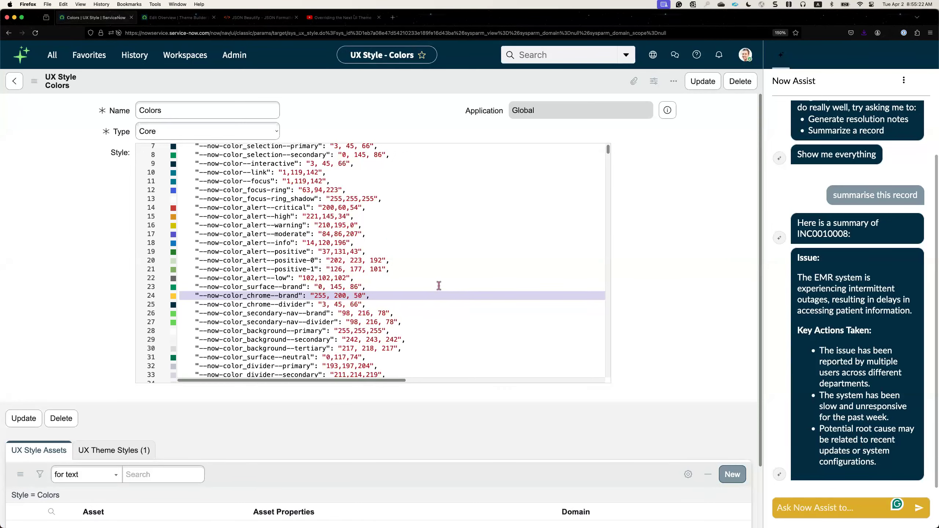
Add the entry "--now-color_chrome--brand-4":"215,129,106" as the first line of the Style JSON's properties section.
{"action": "scroll", "coordinate": [439, 285], "scroll_direction": "down", "scroll_amount": 10}
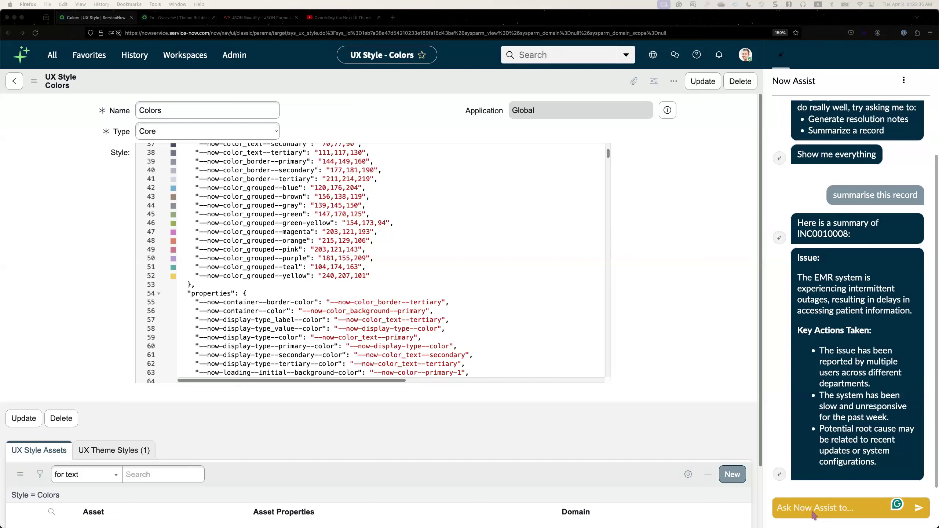
{"action": "scroll", "coordinate": [391, 302], "scroll_direction": "down", "scroll_amount": 2}
{"action": "left_click", "coordinate": [410, 276]}
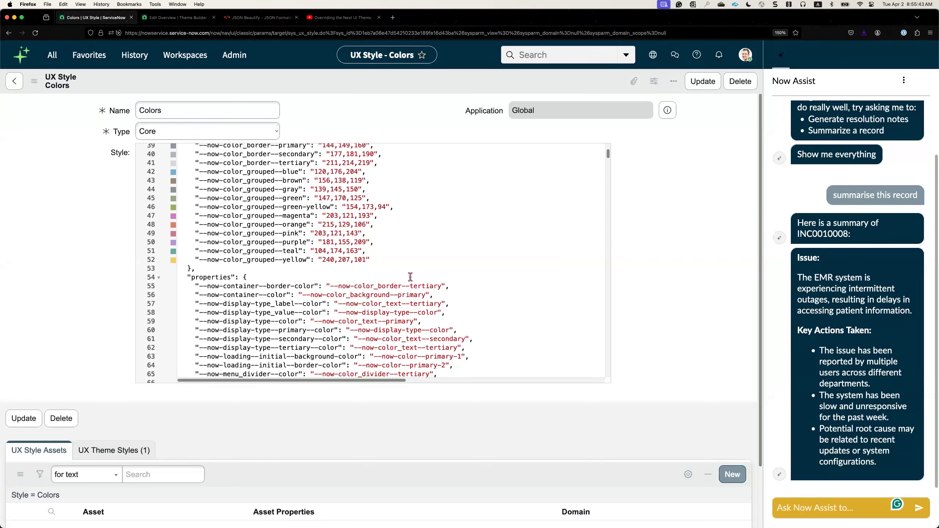
{"action": "key", "text": "Return"}
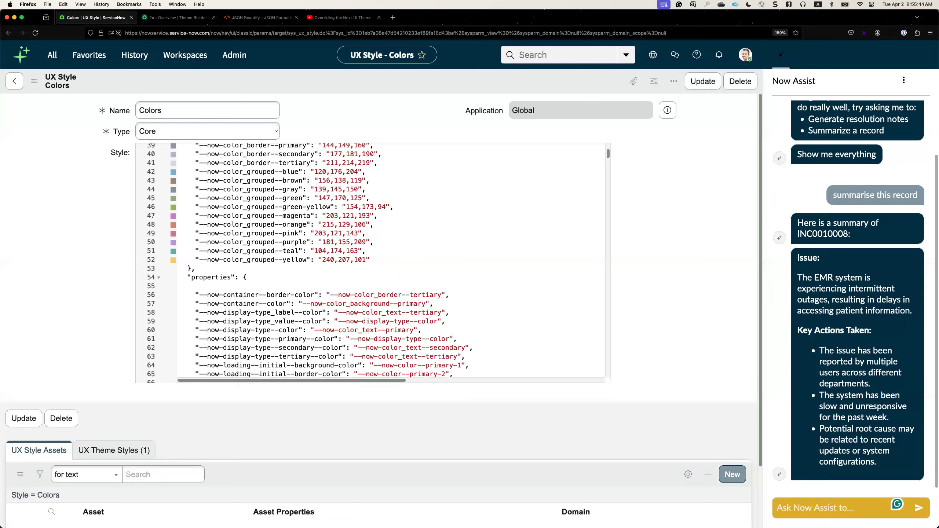
{"action": "type", "text": "\"--now-color_chrome--brand-4\":\"215,129,106\","}
{"action": "left_click_drag", "start_coordinate": [228, 286], "coordinate": [191, 286]}
{"action": "key", "text": "BackSpace"}
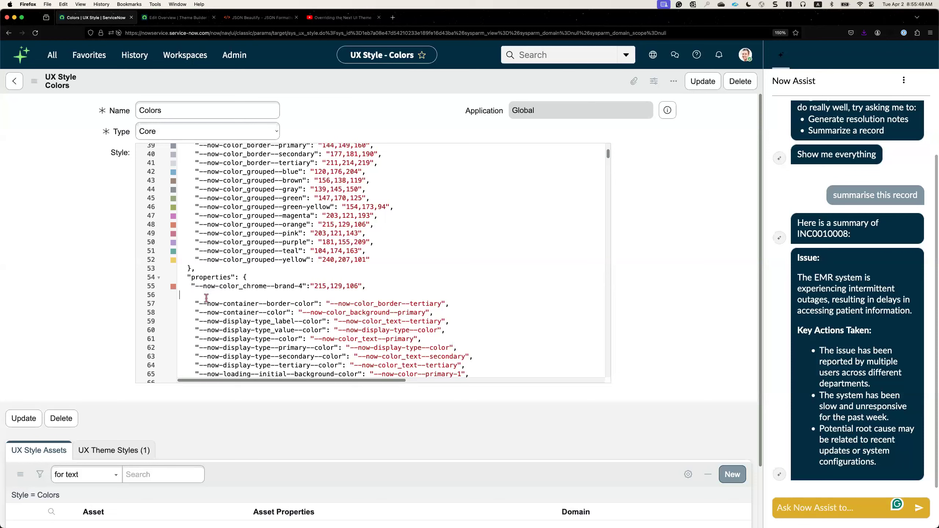
{"action": "key", "text": "BackSpace"}
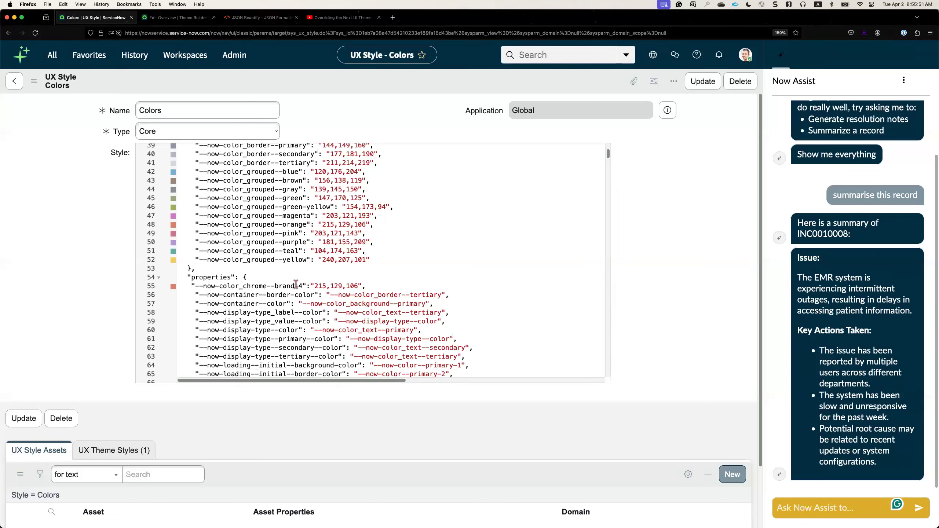
Compare the grouped base colors with the --now-color_chrome--brand-4 entry and highlight that variable name.
{"action": "scroll", "coordinate": [304, 242], "scroll_direction": "up", "scroll_amount": 1}
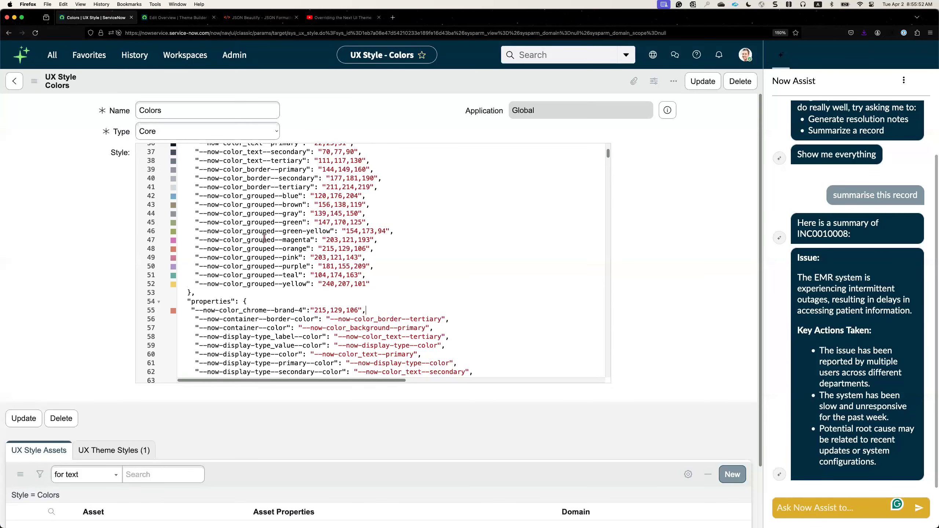
{"action": "left_click_drag", "start_coordinate": [201, 240], "coordinate": [263, 241]}
{"action": "left_click", "coordinate": [304, 311]}
{"action": "left_click_drag", "start_coordinate": [193, 310], "coordinate": [302, 310]}
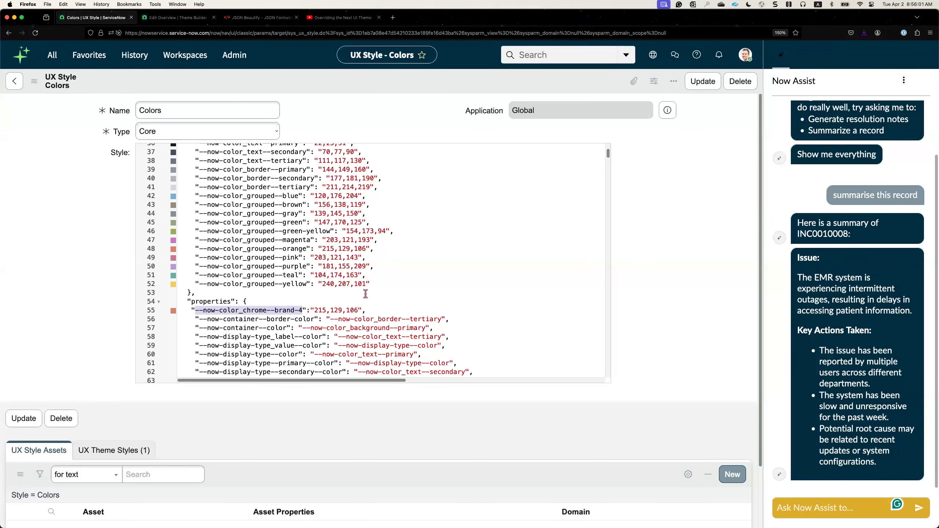
Save the Colors style record with the brand-4 entry and reload the page.
{"action": "left_click", "coordinate": [373, 327]}
{"action": "right_click", "coordinate": [372, 78]}
{"action": "left_click", "coordinate": [380, 87]}
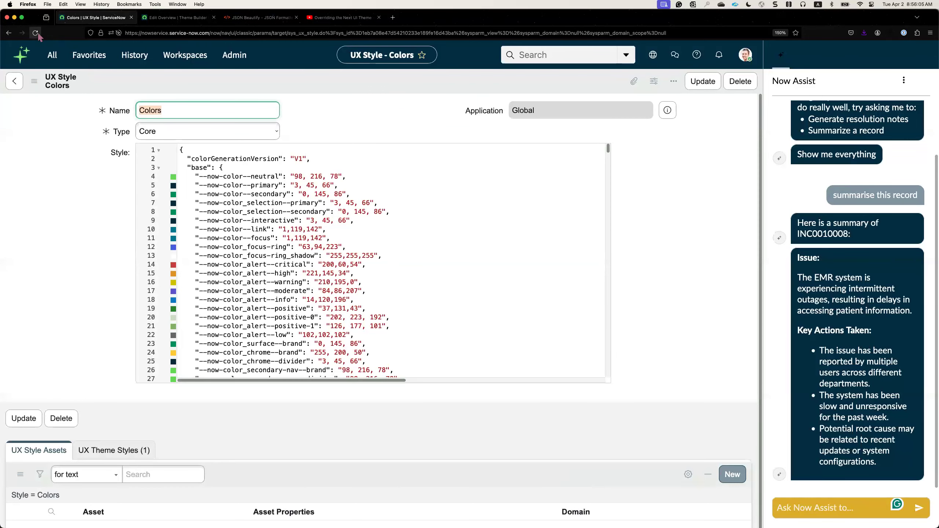
{"action": "left_click", "coordinate": [36, 33]}
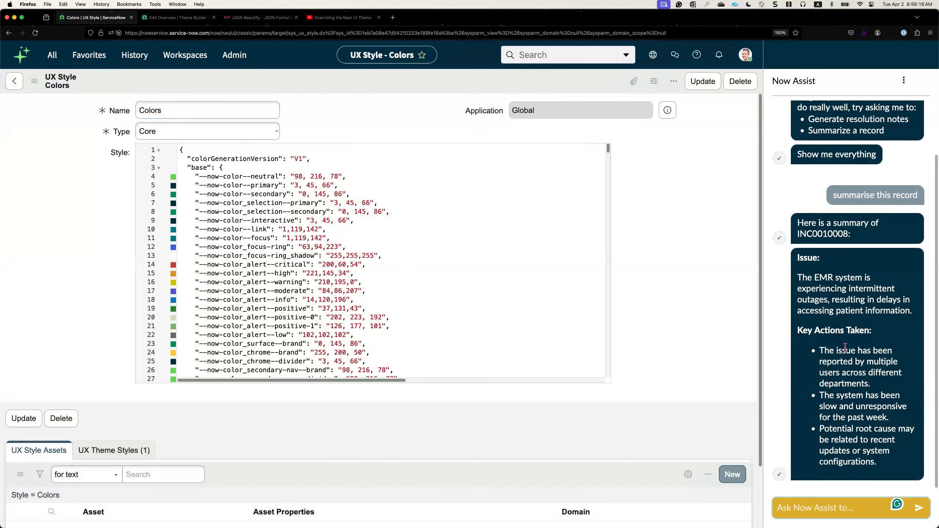
Review the --now-color_chrome--brand line and the --now-color_chrome--brand-4 name, and check them against the Now Assist chat input.
{"action": "left_click", "coordinate": [353, 308]}
{"action": "scroll", "coordinate": [235, 281], "scroll_direction": "down", "scroll_amount": 2}
{"action": "scroll", "coordinate": [235, 282], "scroll_direction": "down", "scroll_amount": 2}
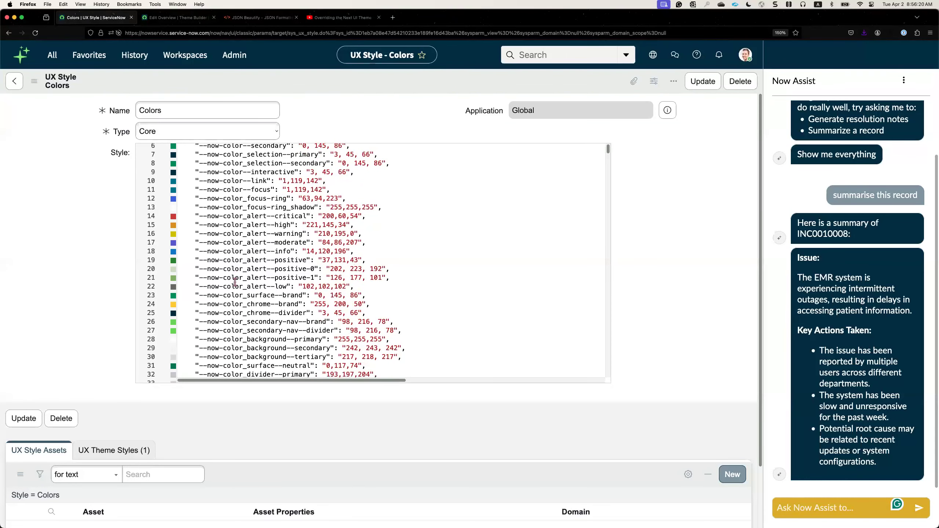
{"action": "double_click", "coordinate": [225, 304]}
{"action": "triple_click", "coordinate": [225, 304]}
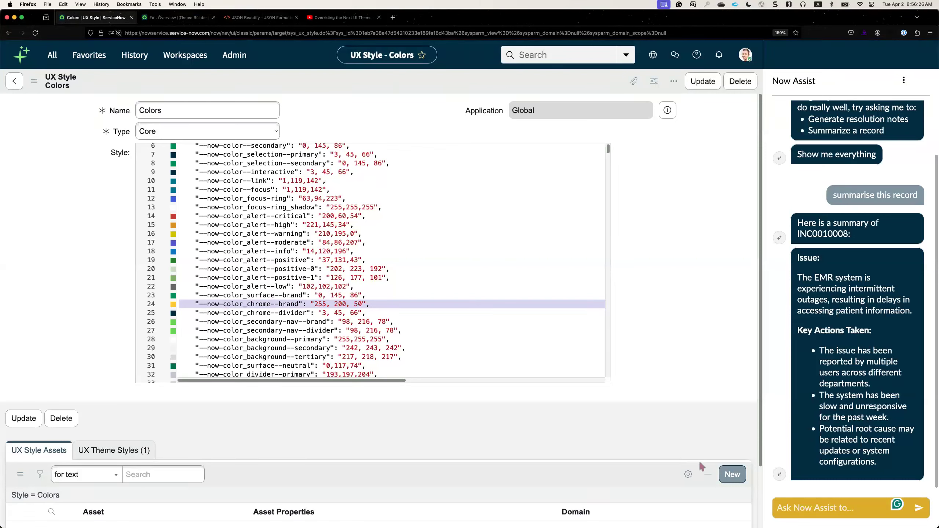
{"action": "scroll", "coordinate": [515, 326], "scroll_direction": "down", "scroll_amount": 1}
{"action": "scroll", "coordinate": [515, 326], "scroll_direction": "down", "scroll_amount": 10}
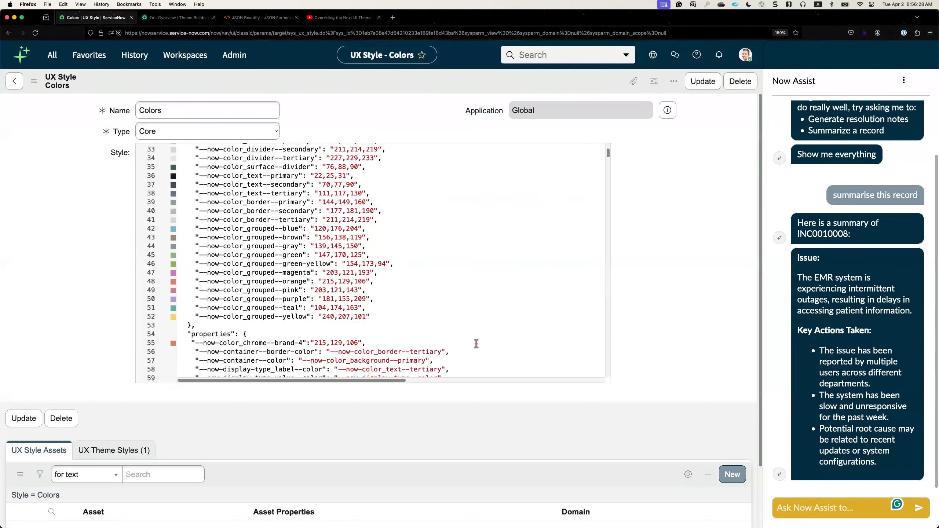
{"action": "left_click_drag", "start_coordinate": [300, 294], "coordinate": [194, 295]}
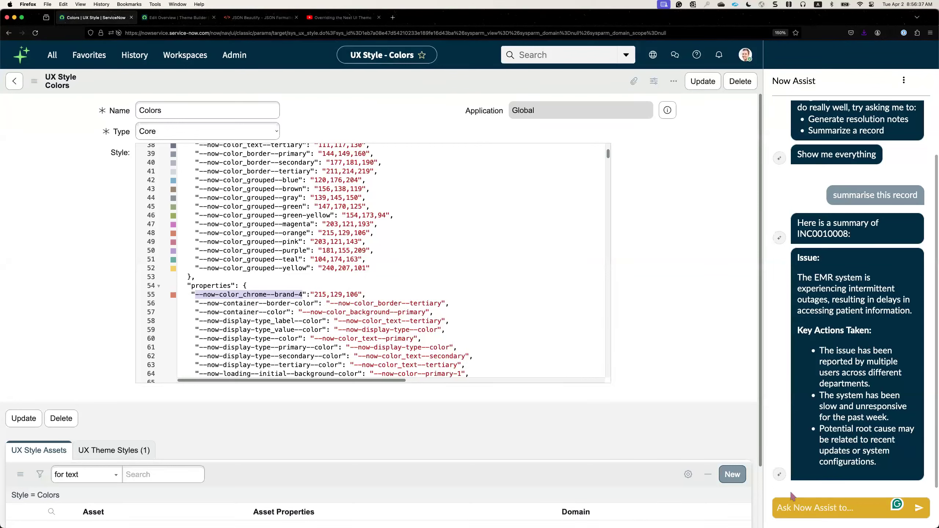
{"action": "left_click", "coordinate": [795, 510]}
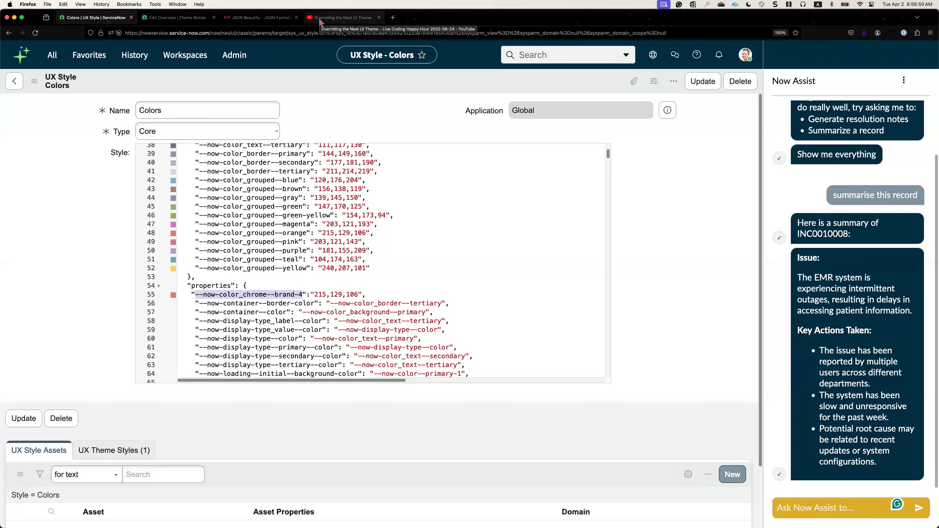
Switch to the PowerPoint slide show and display the closing "Thank you! Questions?" slide.
{"action": "left_click", "coordinate": [375, 298]}
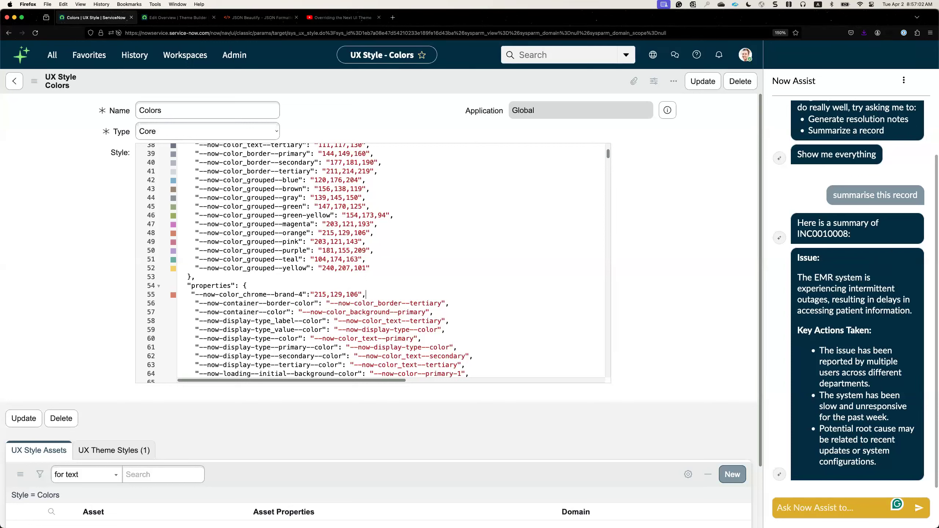
{"action": "key", "text": "super+Tab"}
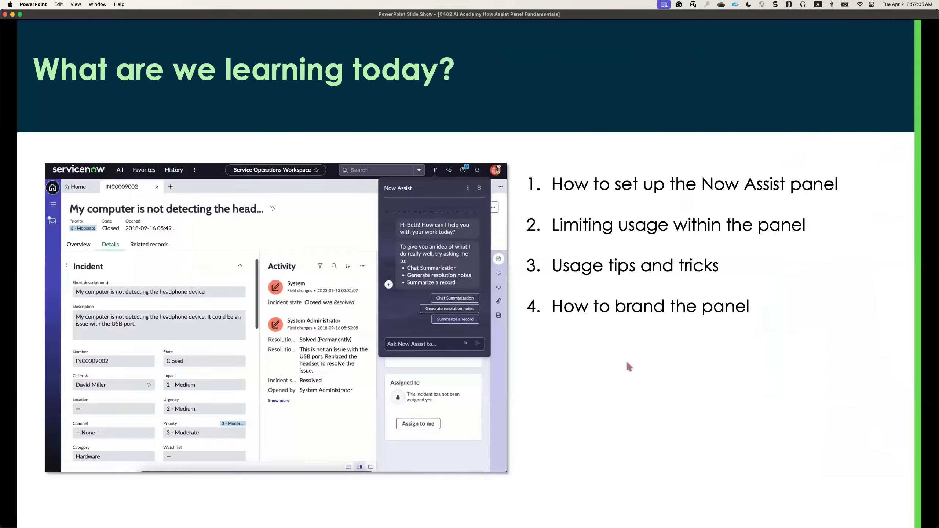
{"action": "left_click", "coordinate": [628, 361]}
{"action": "left_click", "coordinate": [631, 362]}
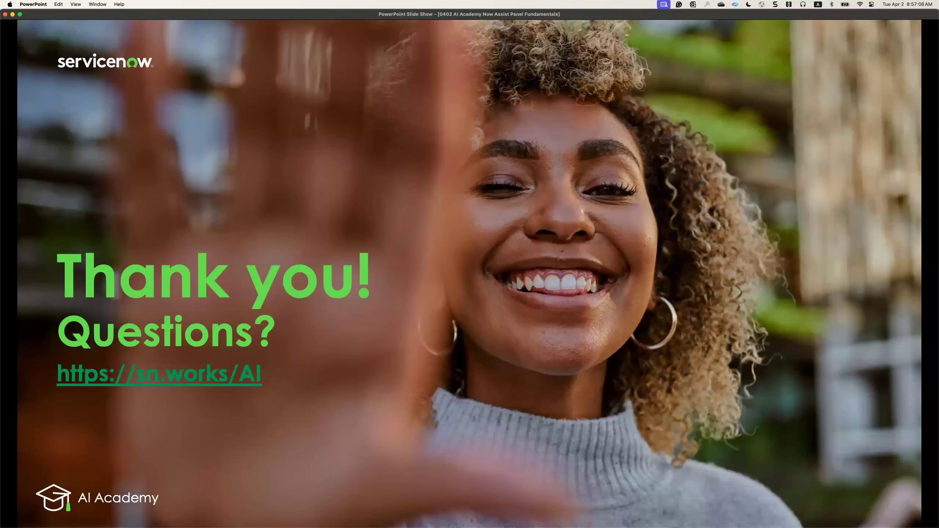